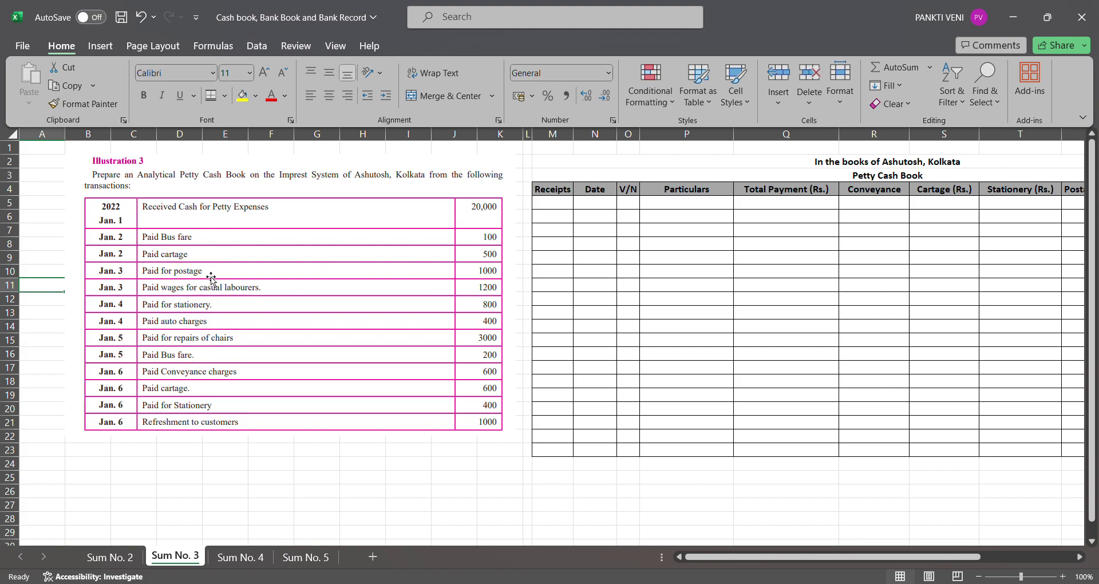
Look across the cash book's Conveyance, Cartage and Date columns and back to the question
left_click(721, 241)
key("Right")
key("Right")
key("Right")
key("Up")
key("Right")
key("Right")
key("Right")
key("Right")
key("Right")
key("Left")
key("Left")
key("Left")
key("Left")
key("Left")
key("Left")
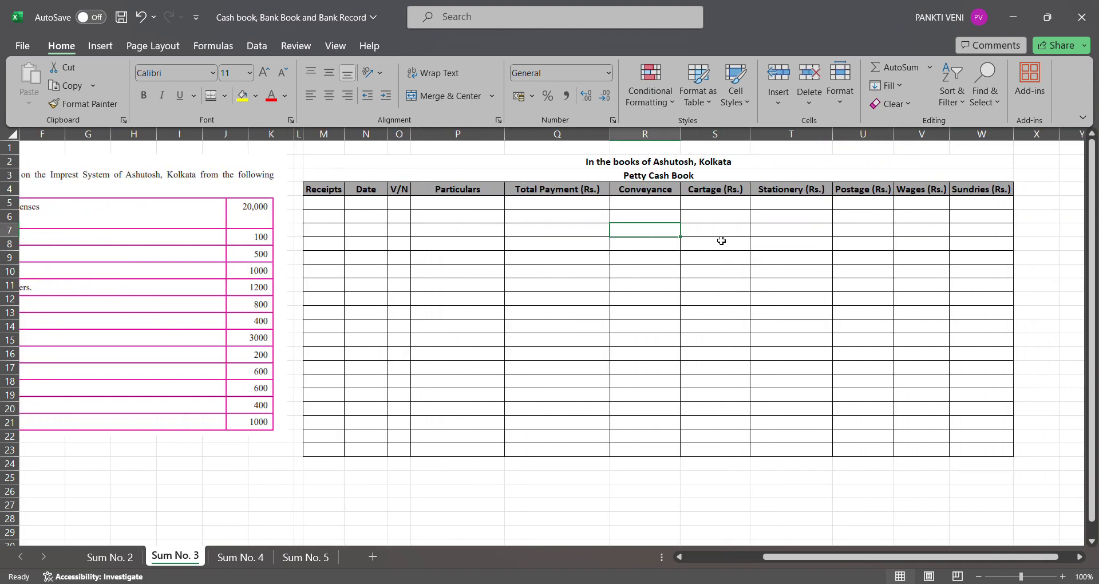
key("Right")
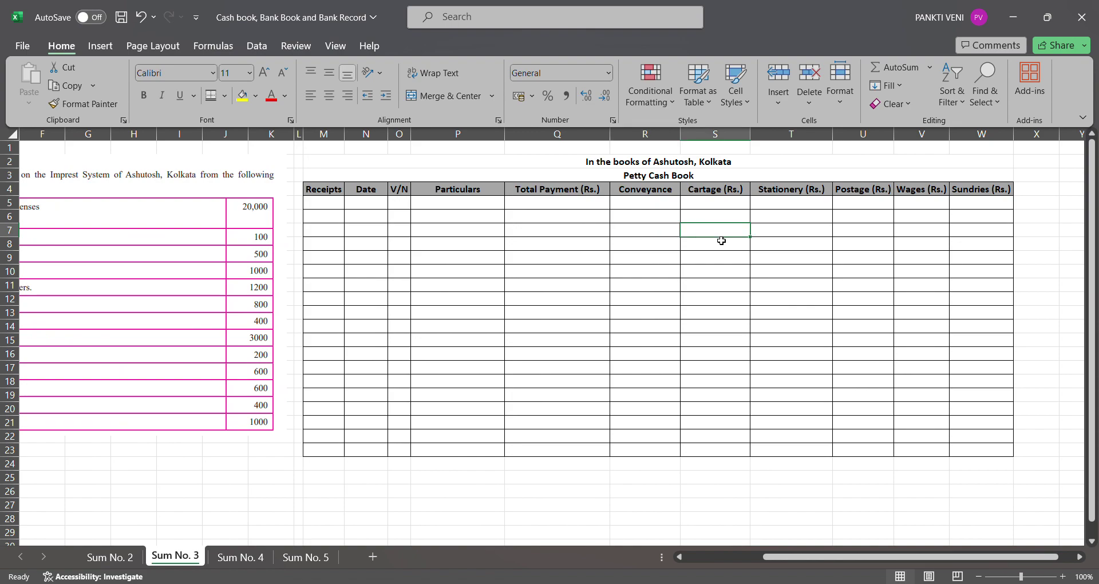
key("Right")
key("Right")
key("Right")
key("Right")
key("Right")
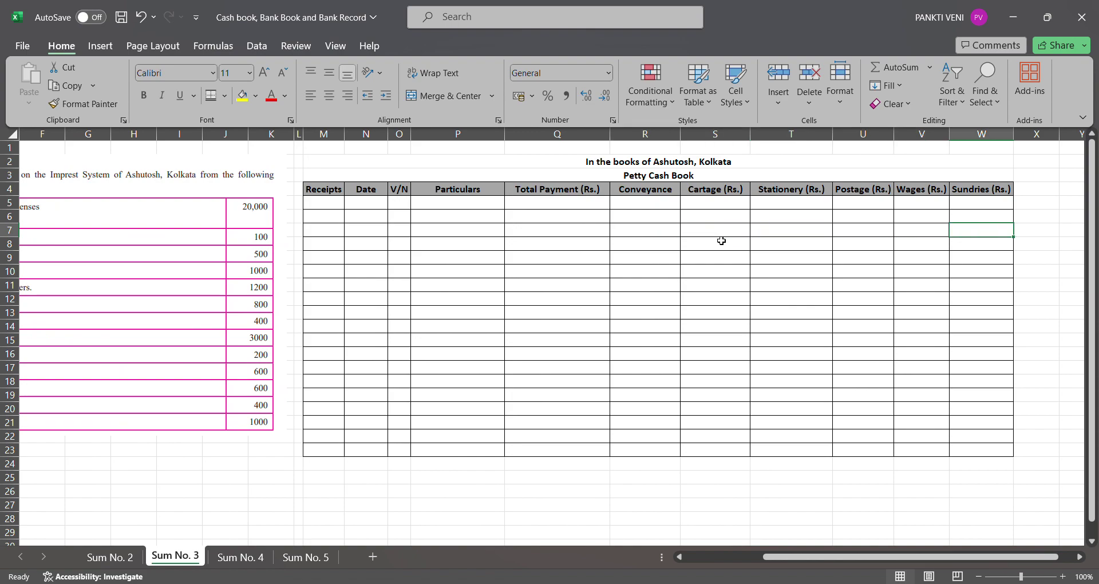
key("Left")
key("Left")
key("Left")
key("Left")
key("Left")
key("Left")
key("Left")
key("Left")
key("Left")
key("Left")
key("Left")
key("Left")
key("Left")
key("Left")
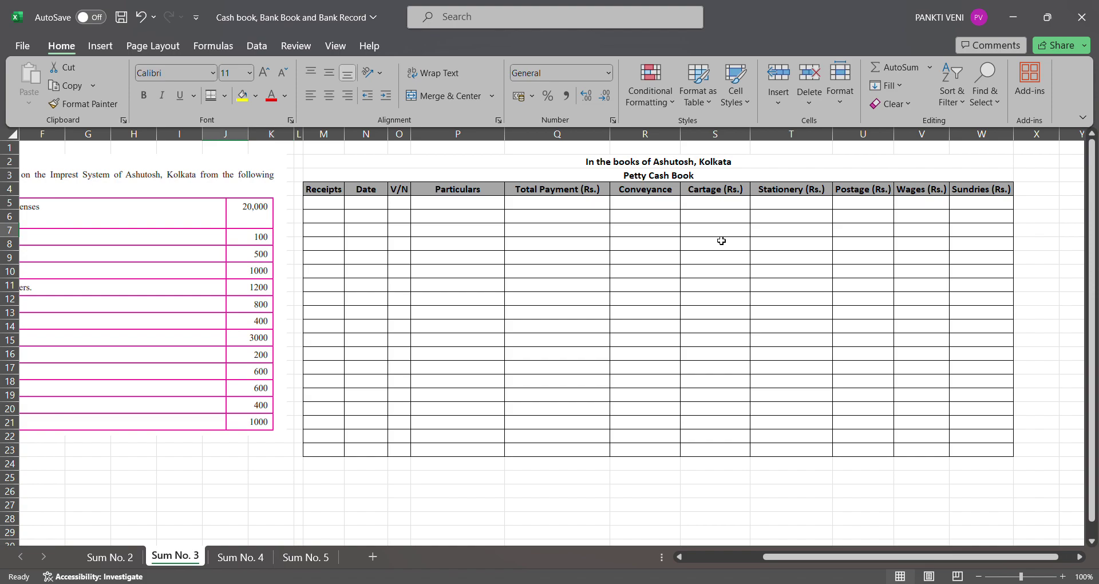
key("Left")
key("Left")
key("Left")
key("Left")
key("Left")
key("Left")
key("Left")
key("Left")
key("Left")
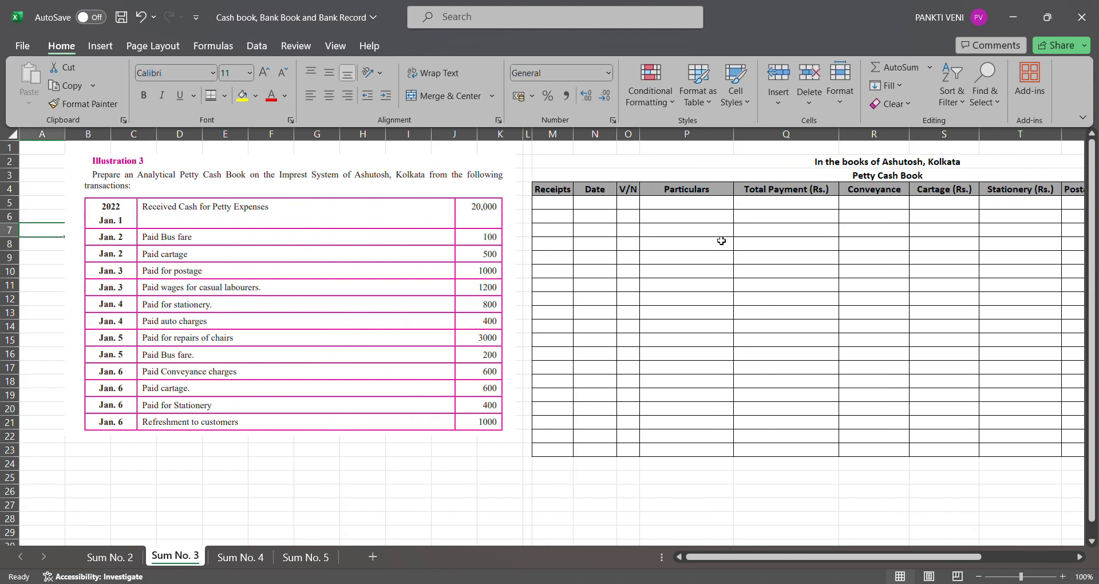
key("Right")
key("Right")
key("Right")
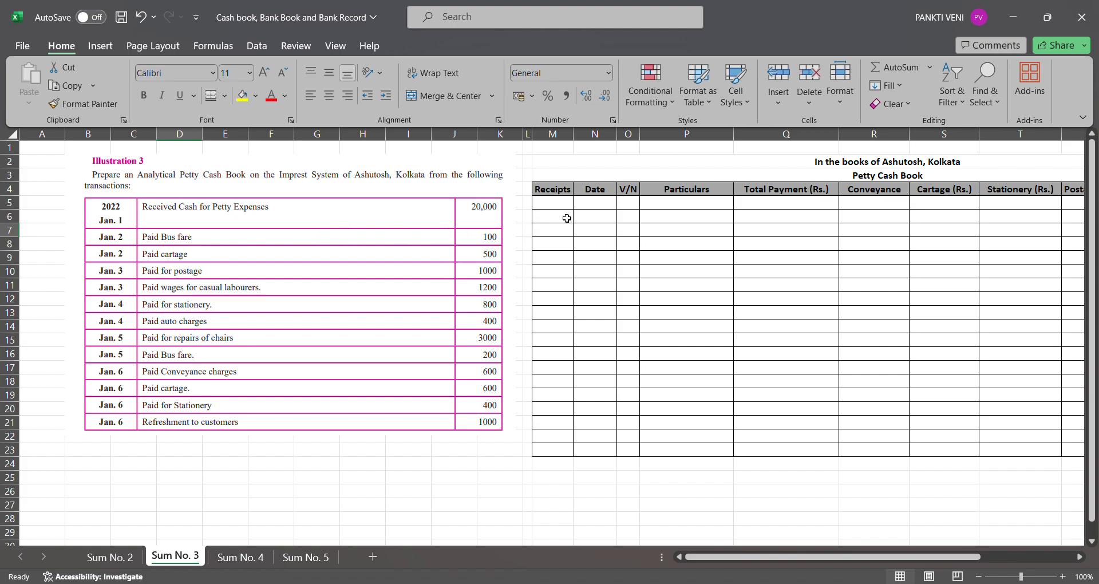
Enter 01/01/2022 in Date cell N5 and widen column N to show it fully
left_click(567, 218)
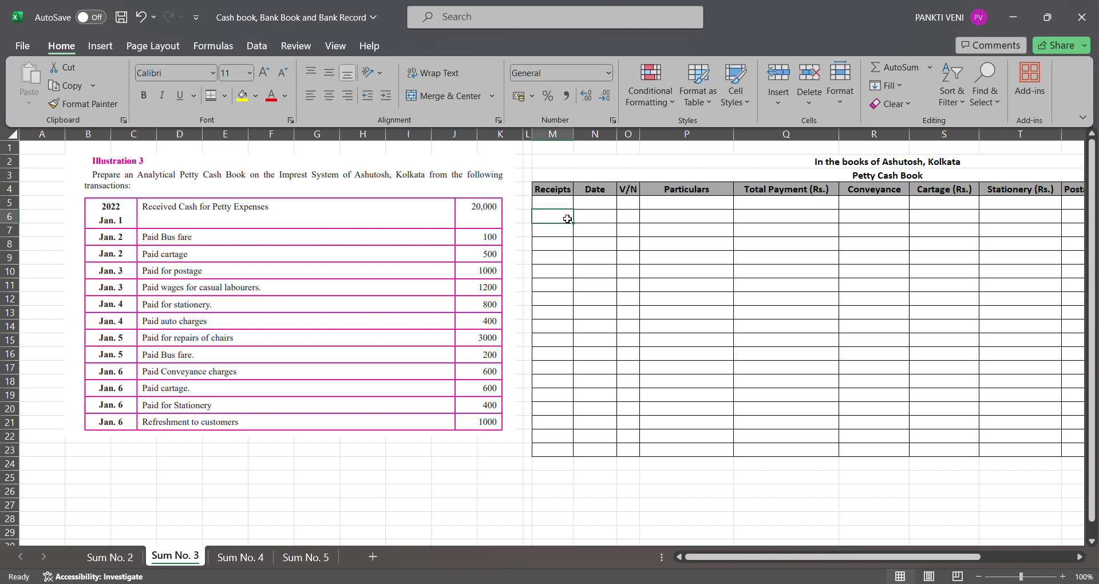
key("Up")
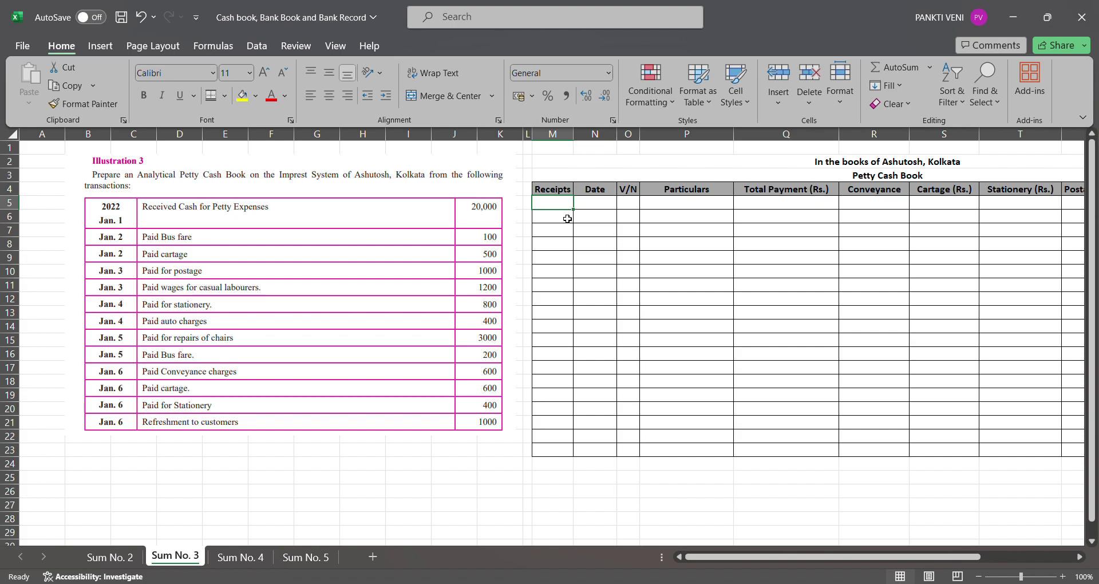
type("01/01/20")
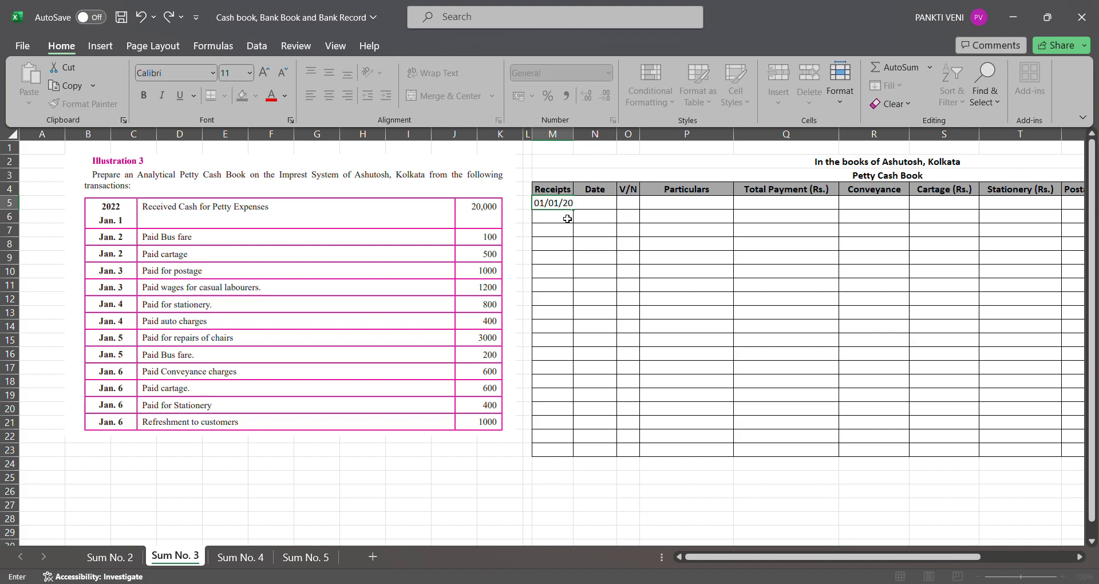
type("22")
key("Return")
key("Up")
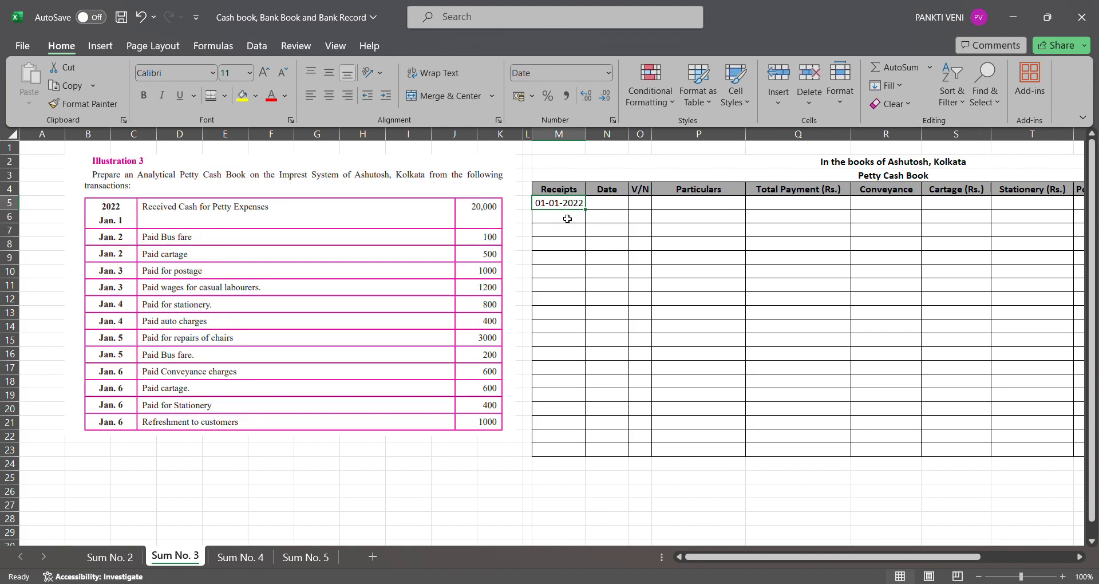
key("Delete")
key("Right")
type("0")
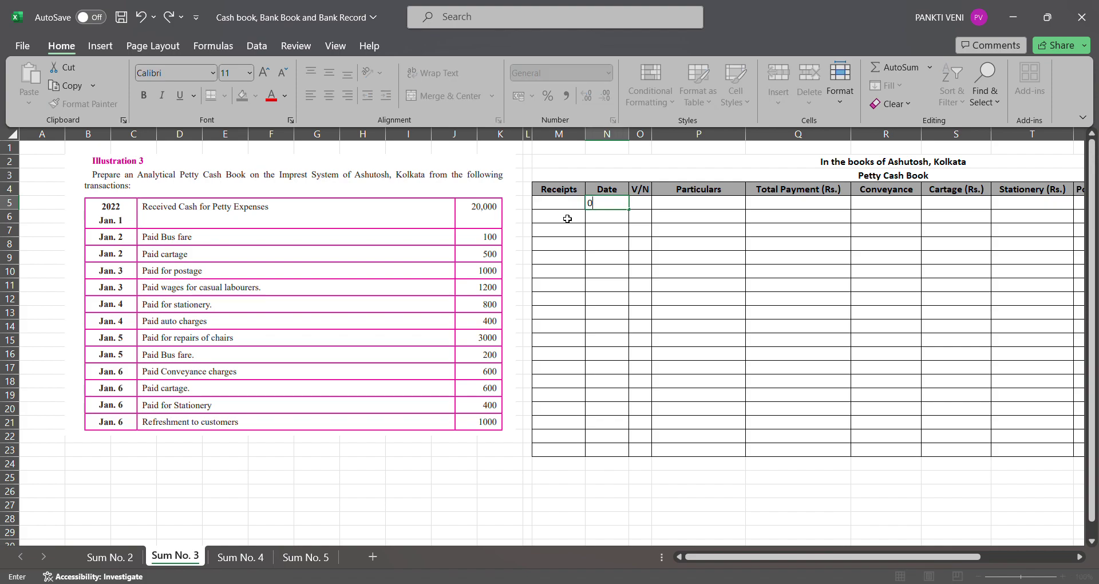
type("1/01/2022")
key("Return")
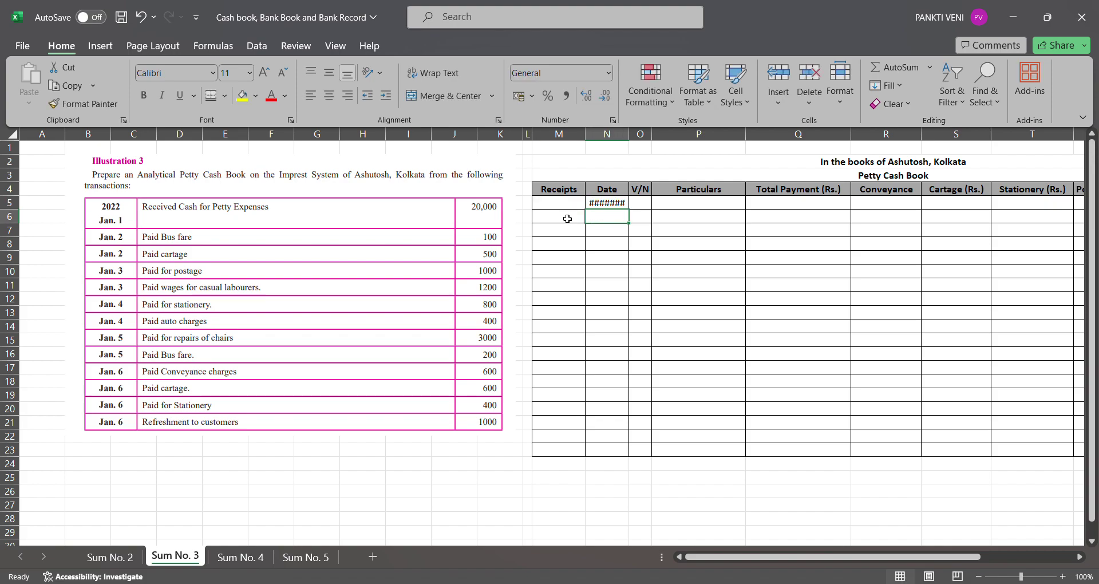
key("Up")
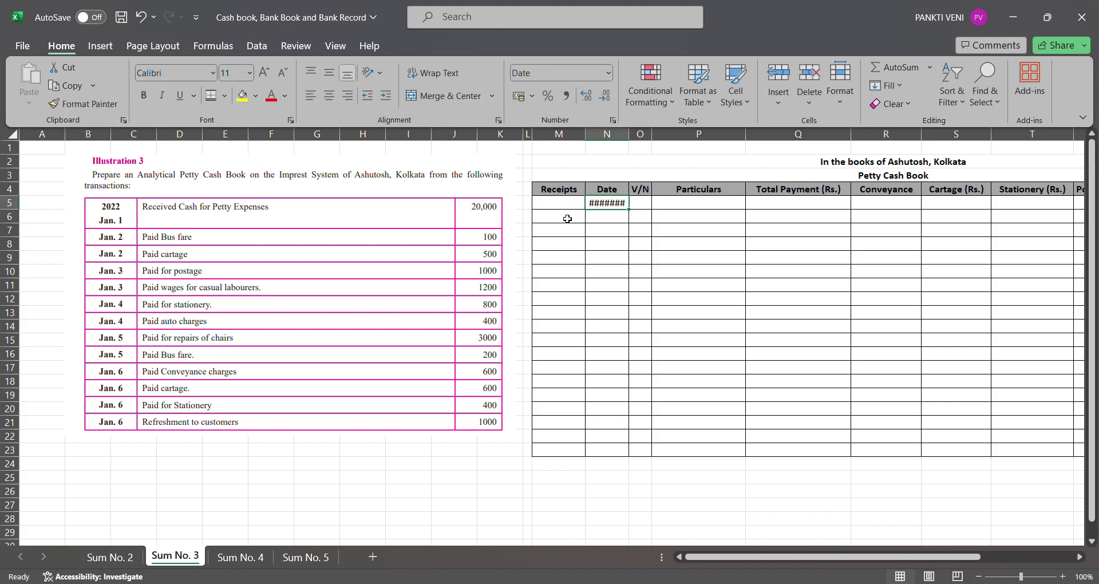
double_click(629, 140)
Enter the 20000 receipt in M5 and 'To cash A/c' as its particulars
key("Left")
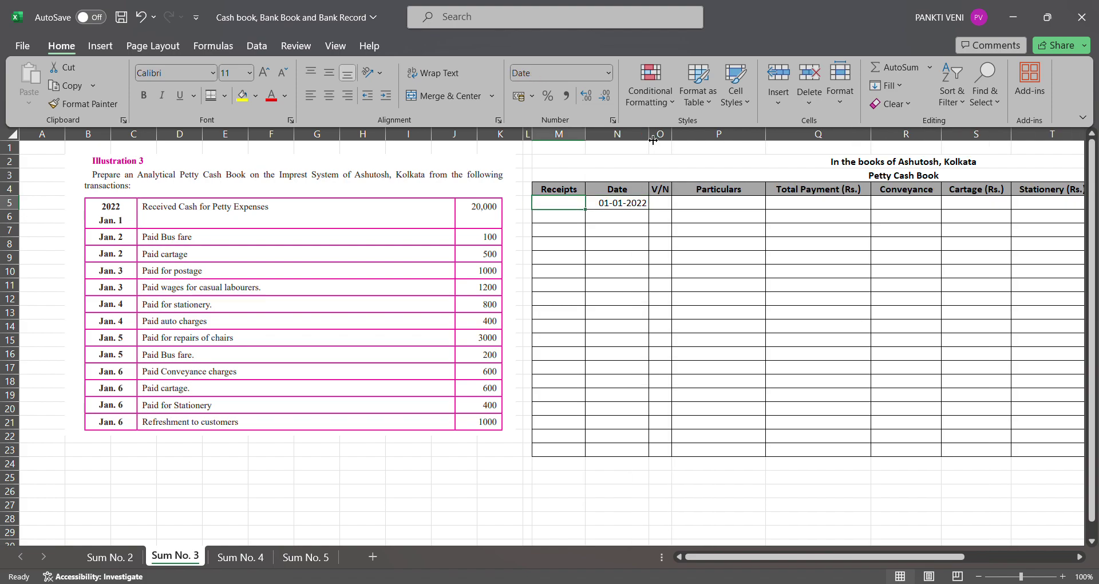
type("20000")
key("Return")
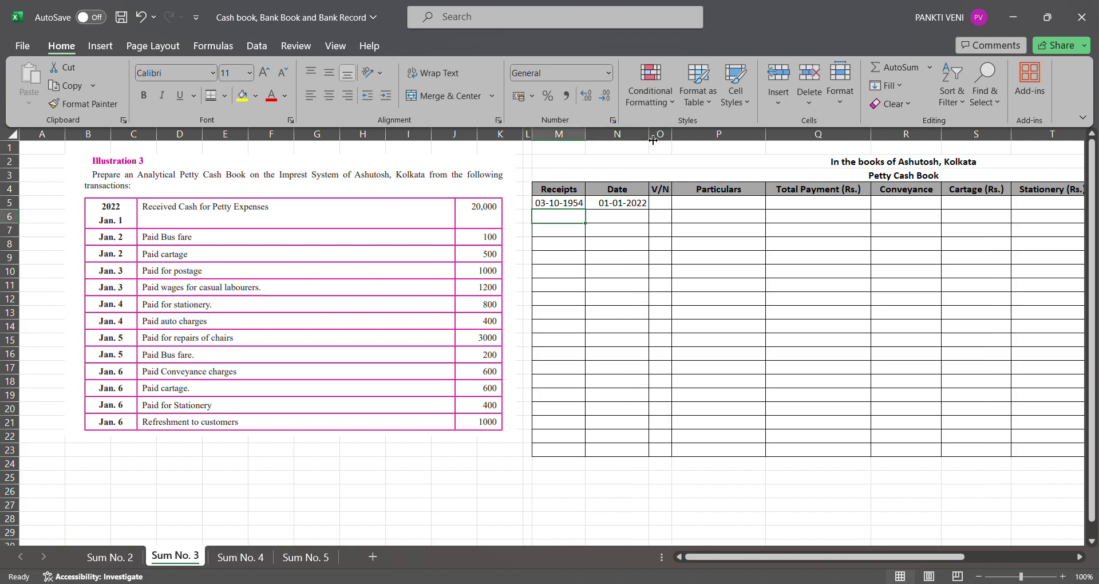
key("Up")
key("Right")
key("Right")
key("Right")
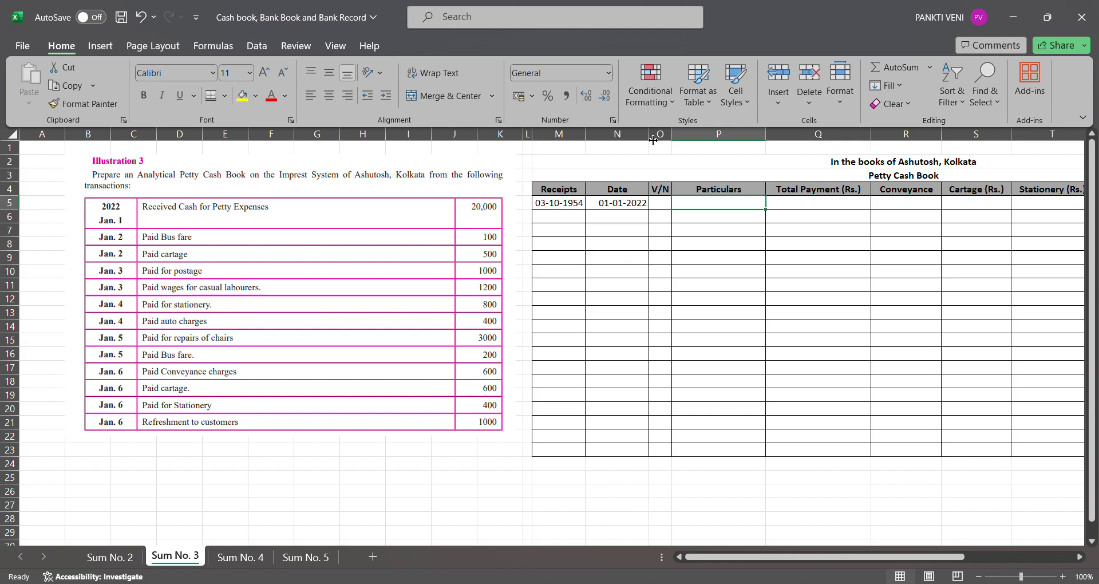
type("To cash")
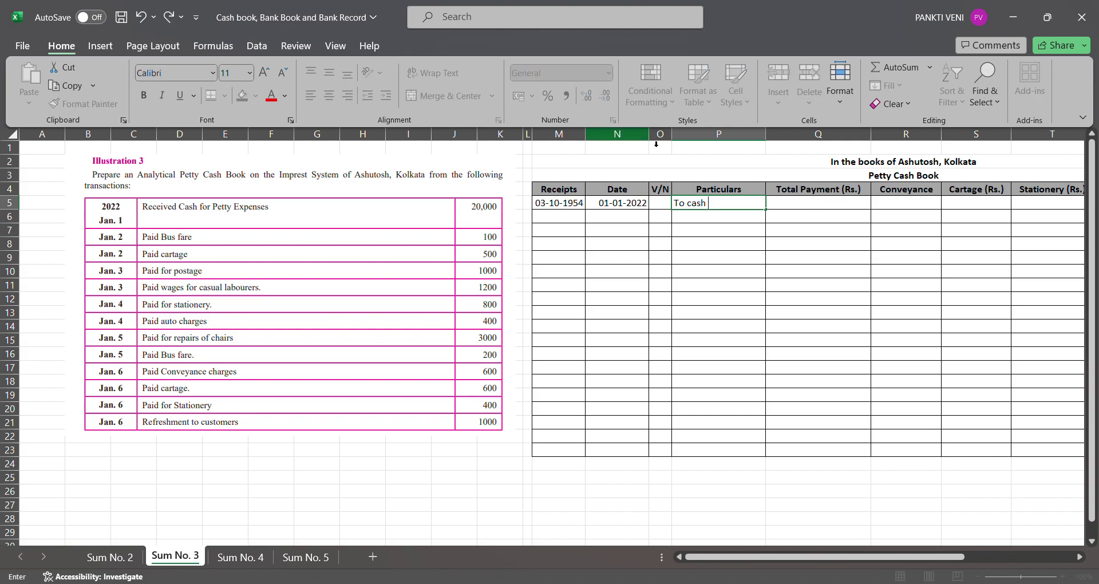
type(" A/c")
key("Return")
key("Up")
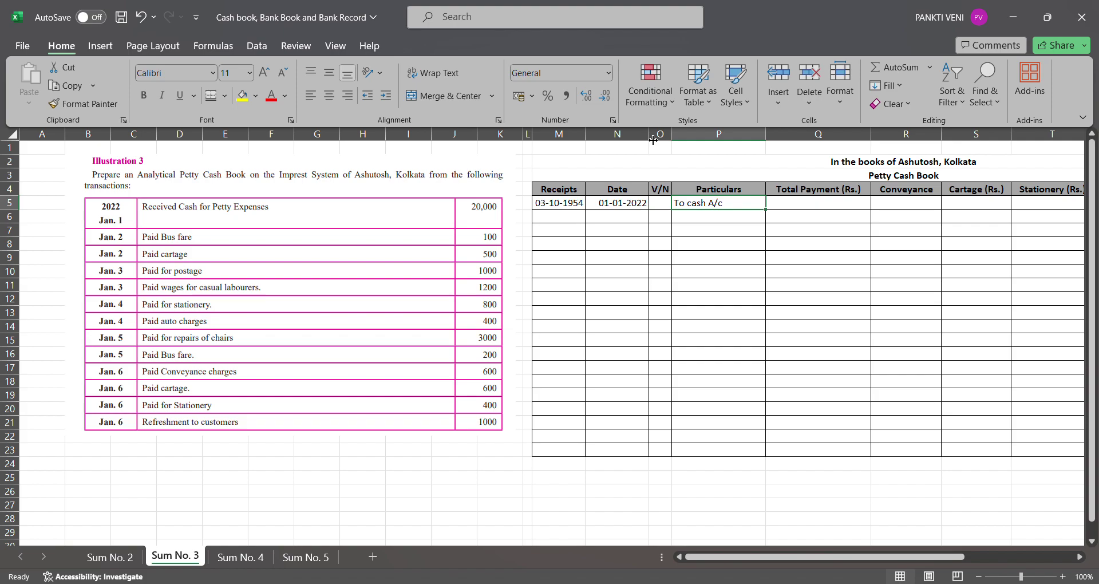
Format receipt cell M5 as Number so it reads 20000.00
key("Return")
key("Left")
key("Left")
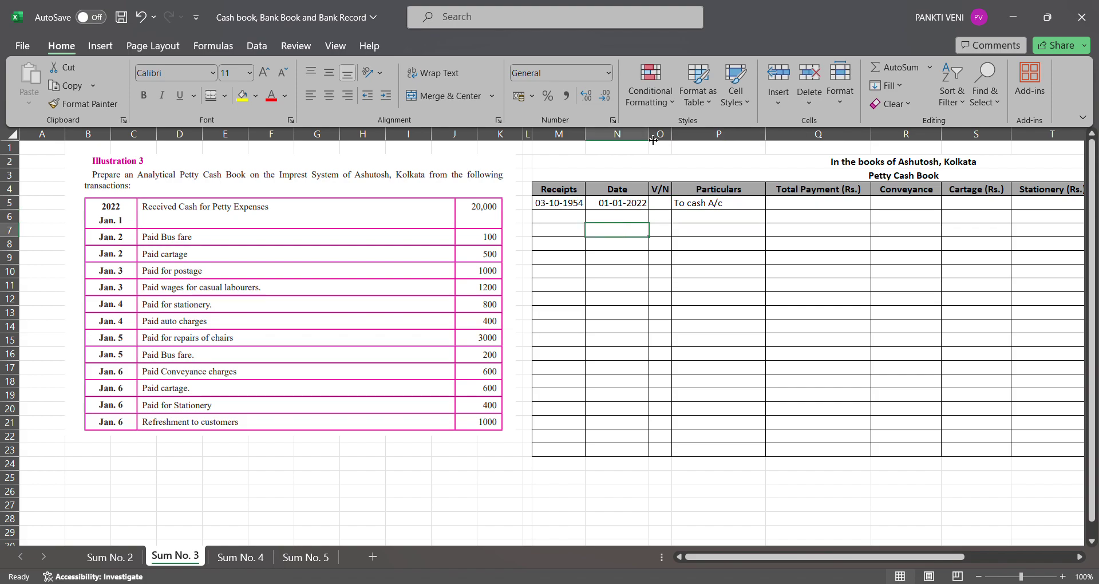
key("Up")
key("Left")
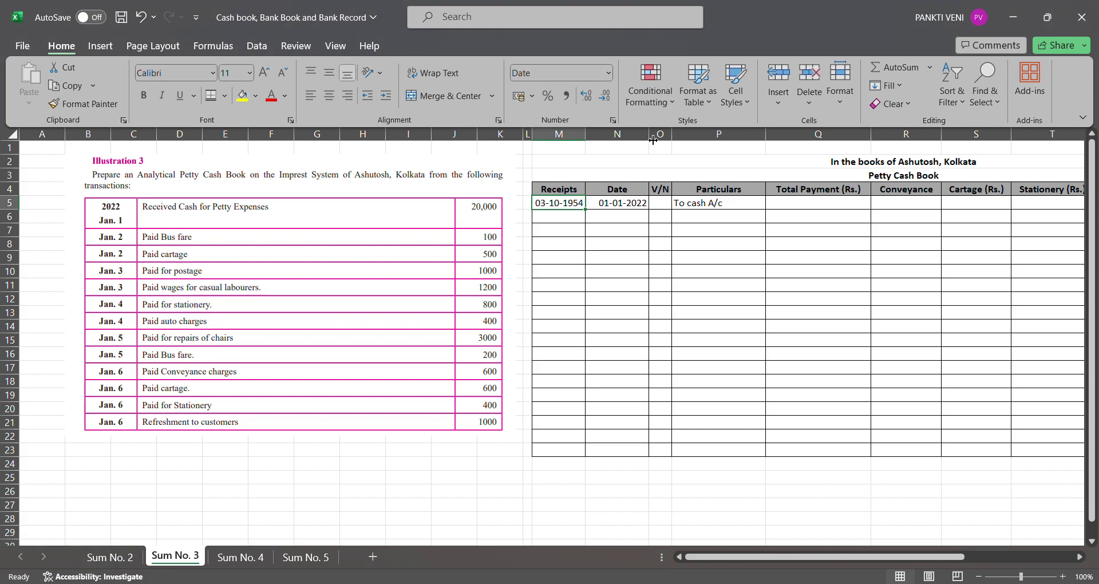
key("alt+h")
type("n")
type("Number")
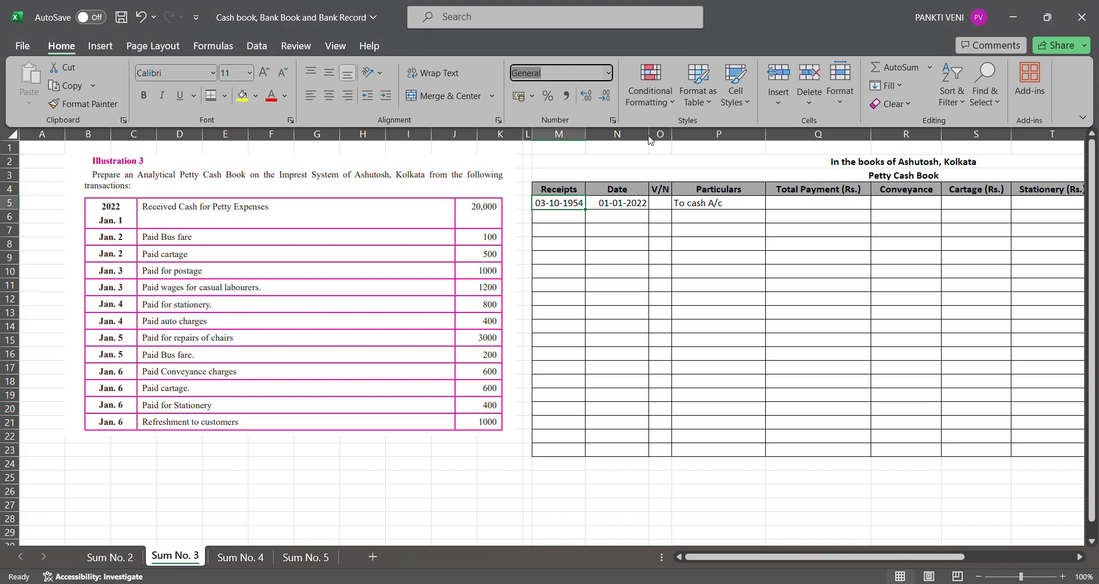
key("Return")
key("Return")
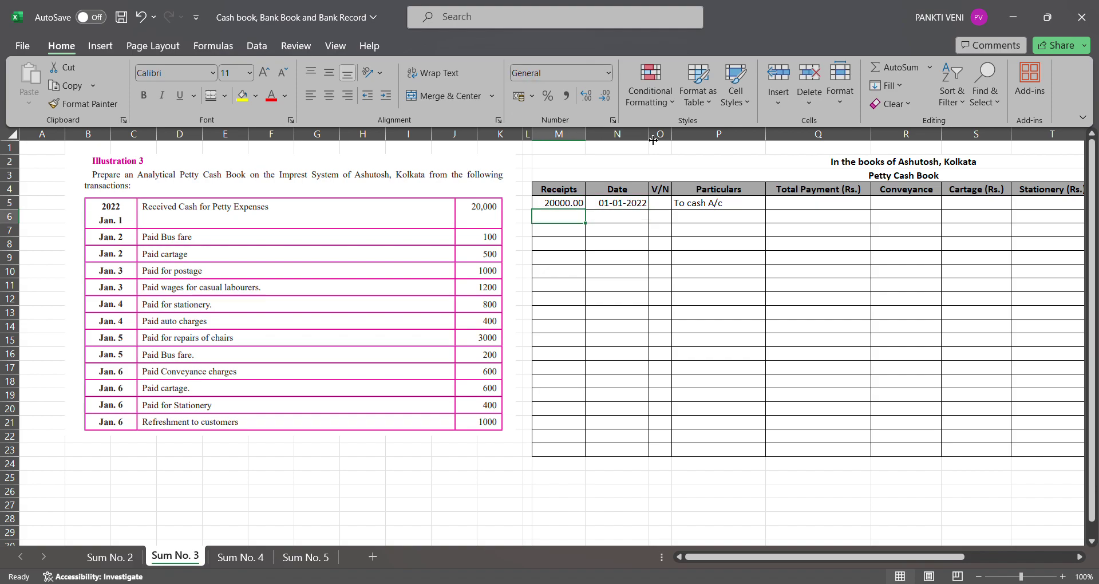
Enter 02-01-2022 and 'By Bus Fare' on row 6
key("Right")
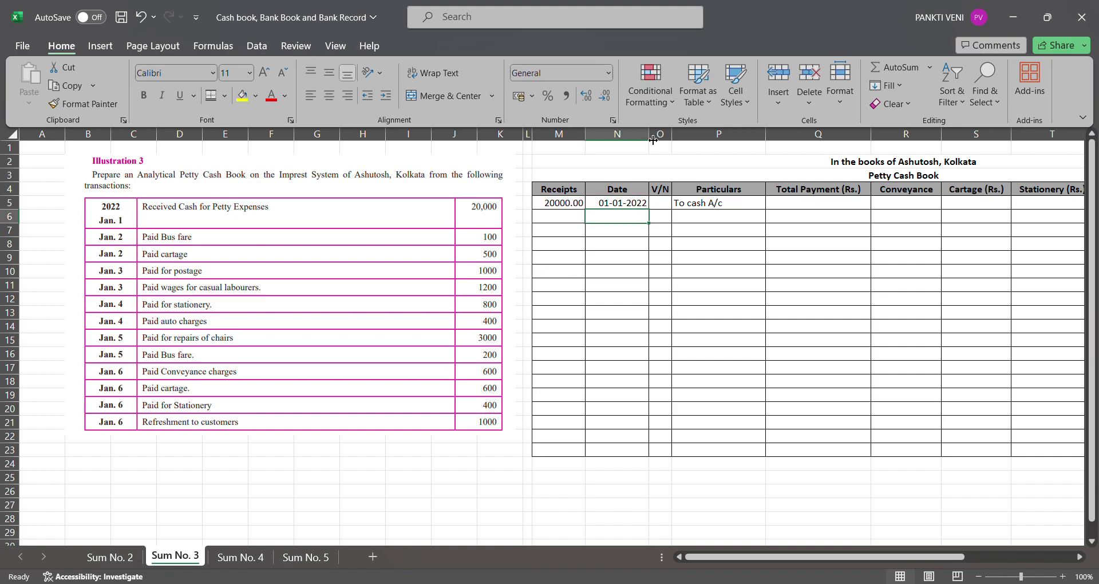
type("02-01-2022")
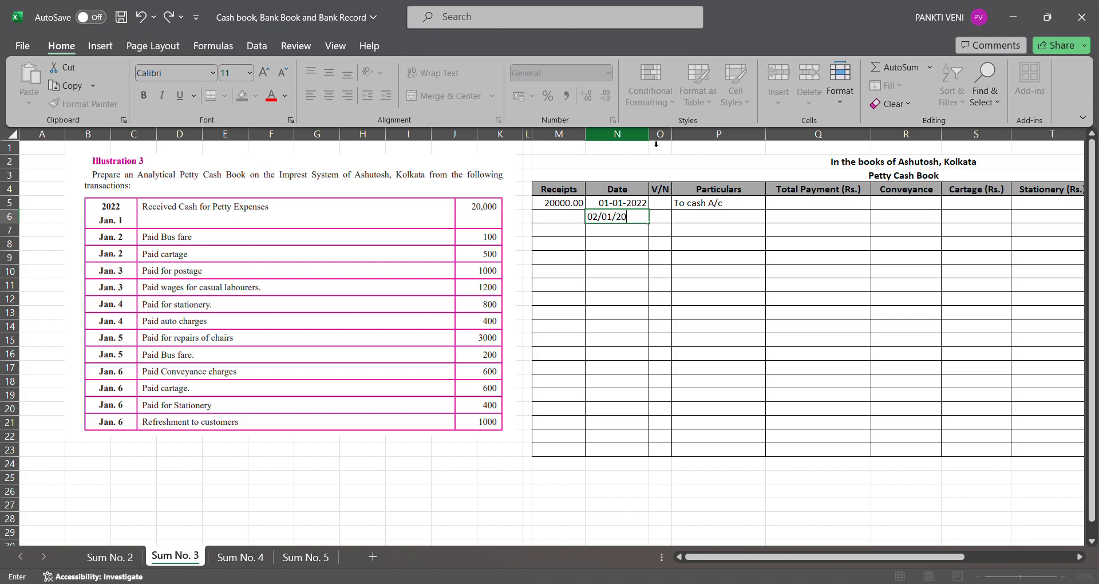
key("Return")
key("Up")
key("Right")
key("Right")
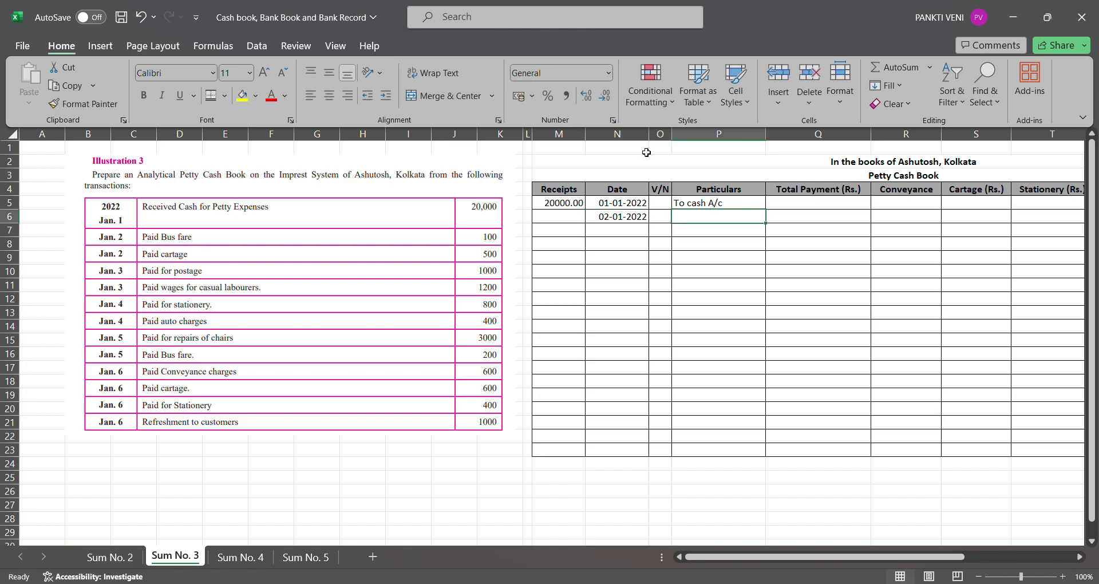
type("B")
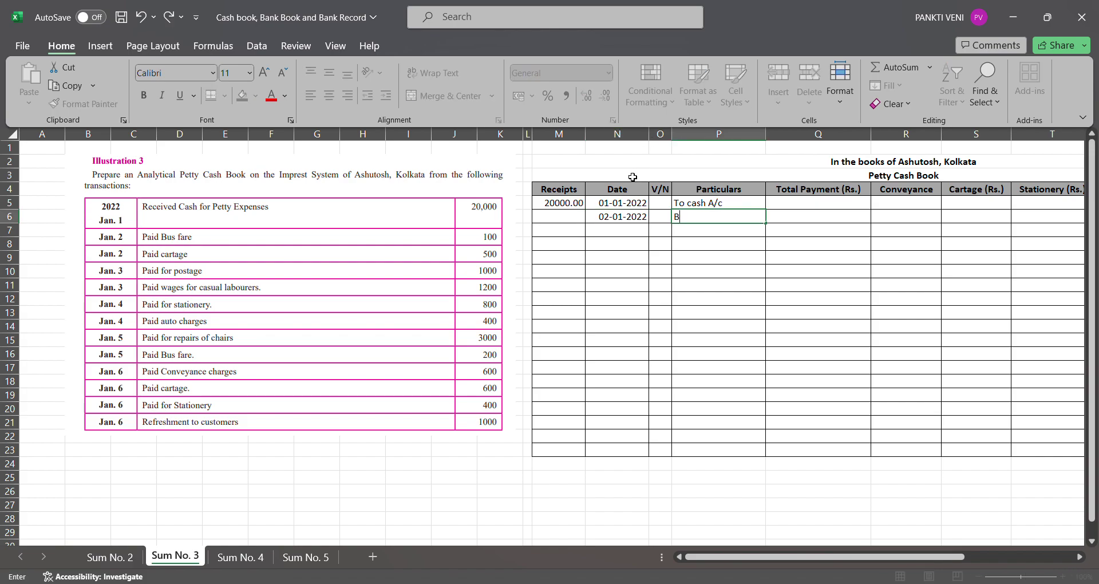
type("y Bus Fare")
key("Return")
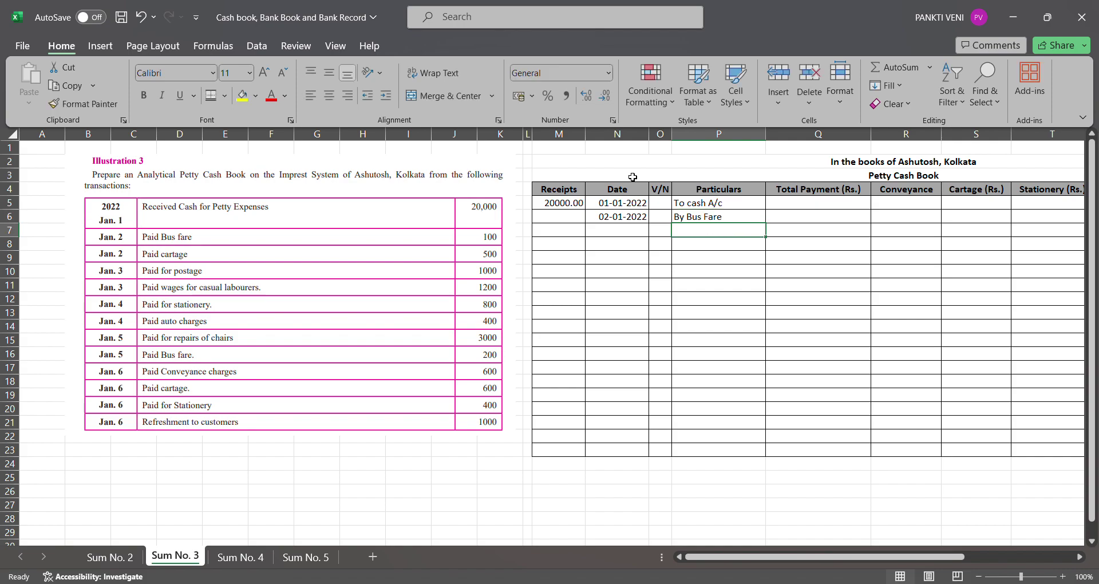
Record the bus fare as 100 under Conveyance and 100 in Total Payment
key("Up")
key("Right")
key("Right")
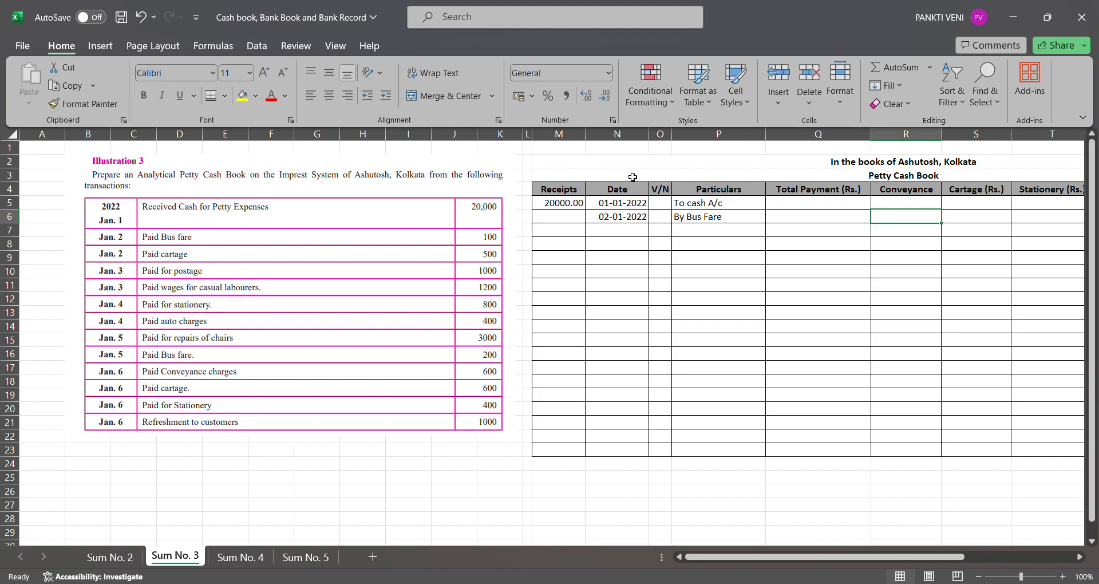
type("100")
key("Return")
key("Up")
key("shift+Left")
key("shift+Right")
key("Left")
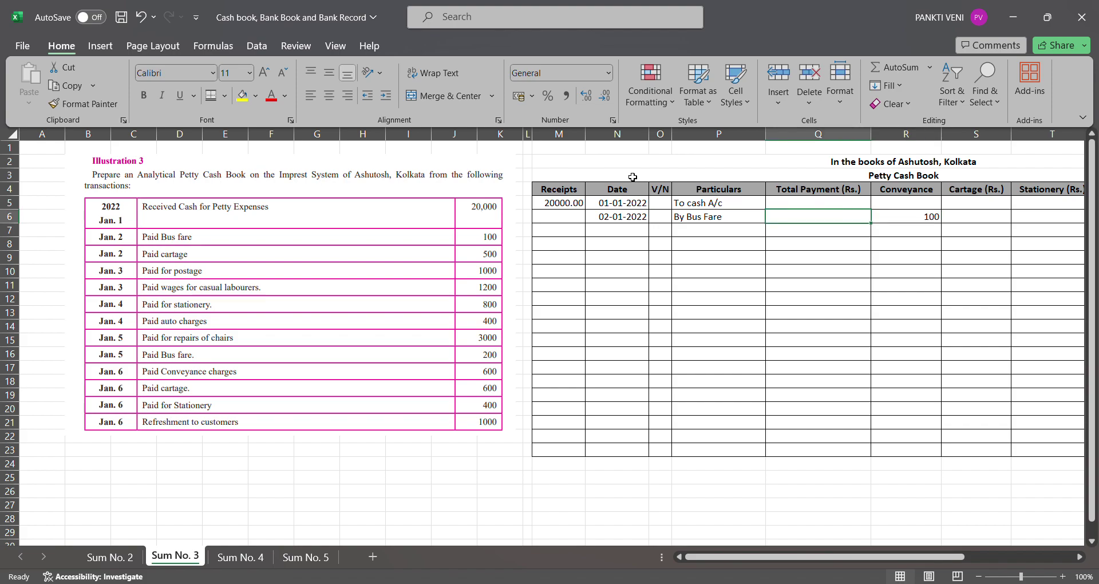
type("100")
key("Return")
Enter 02-01-2022 and 'By Cartage' on row 7
key("Left")
key("Left")
key("Left")
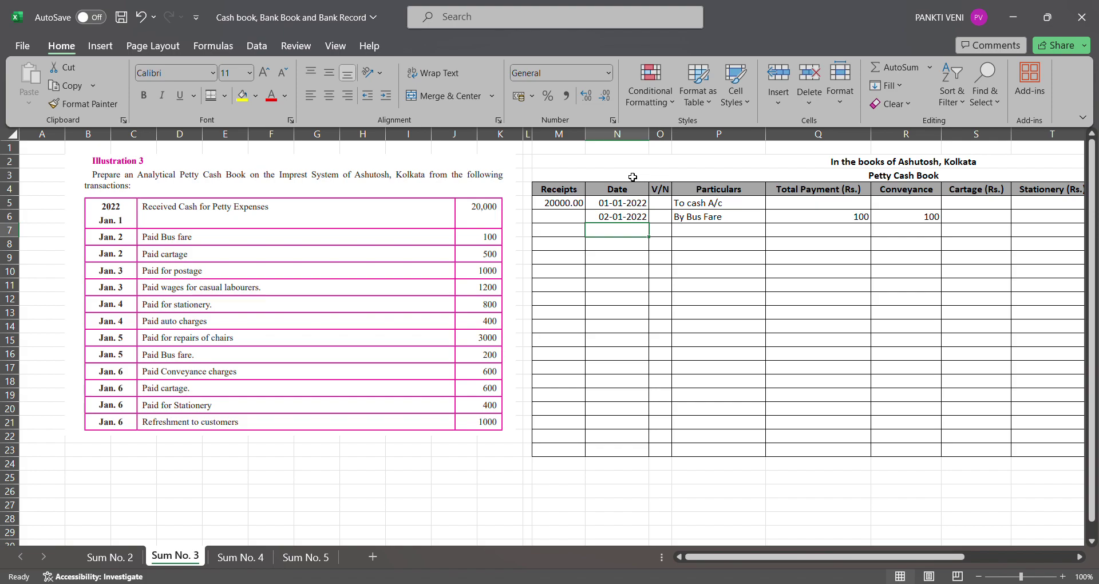
type("02-01-2022")
key("Return")
key("Up")
key("Right")
key("Right")
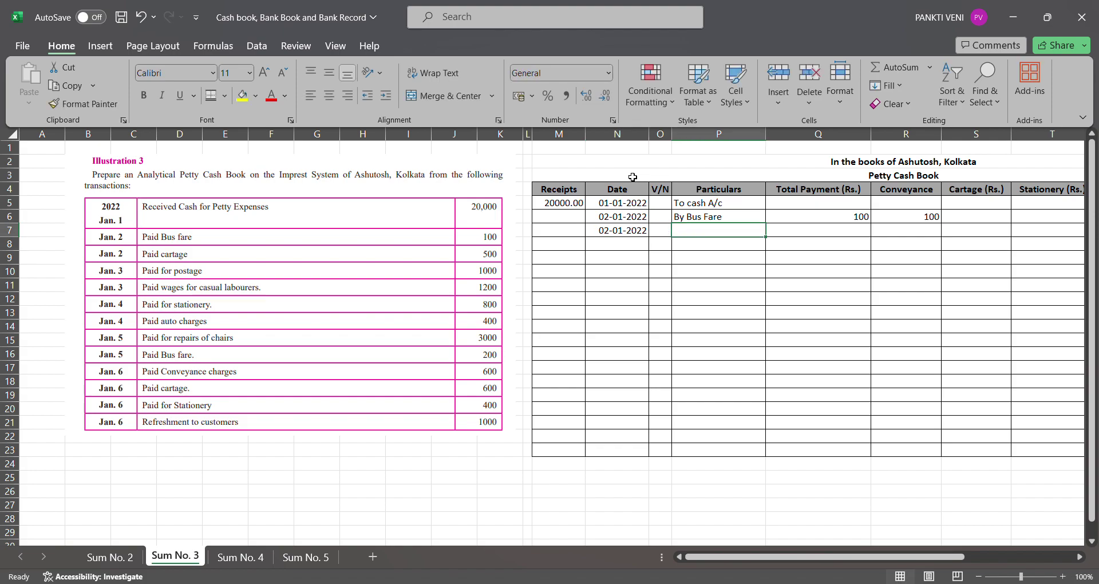
type("By C")
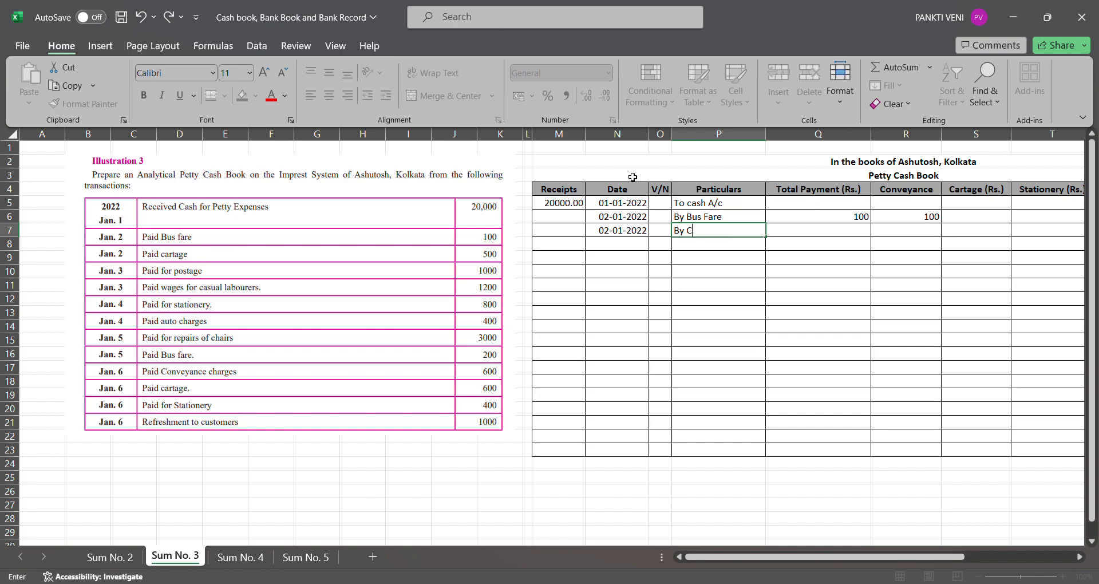
type("artage")
key("Return")
Enter 500 for cartage in both Total Payment and the Cartage column
key("Right")
key("Up")
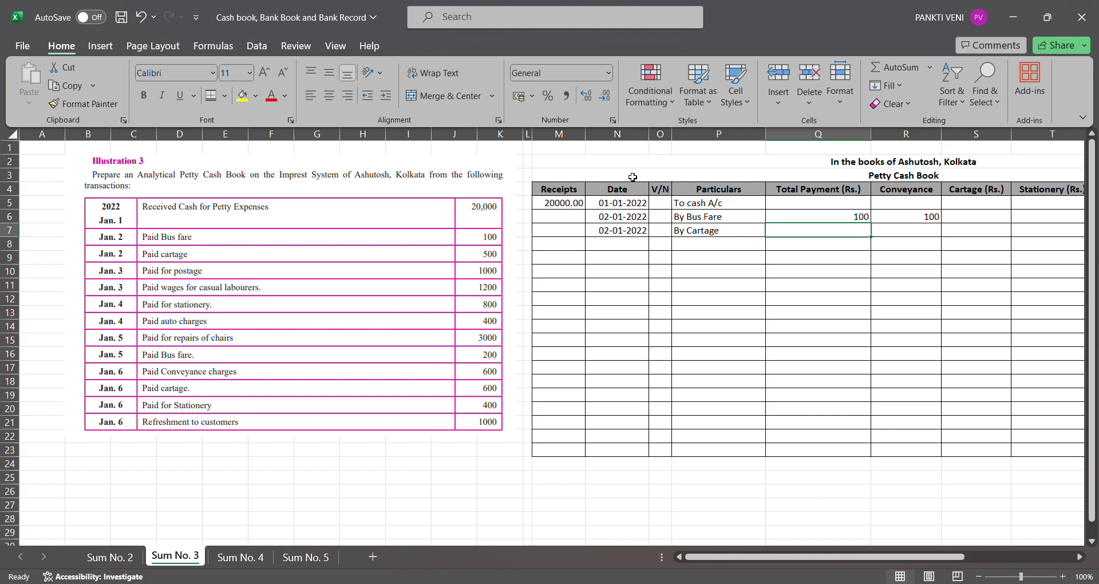
type("500")
key("Return")
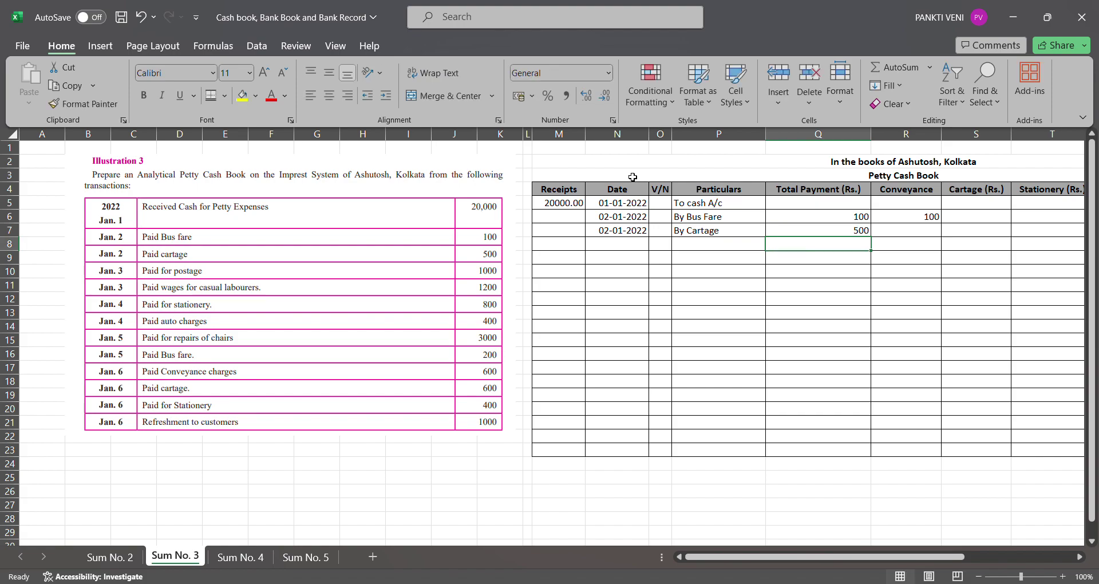
key("Up")
key("Right")
key("Right")
type("500")
key("Return")
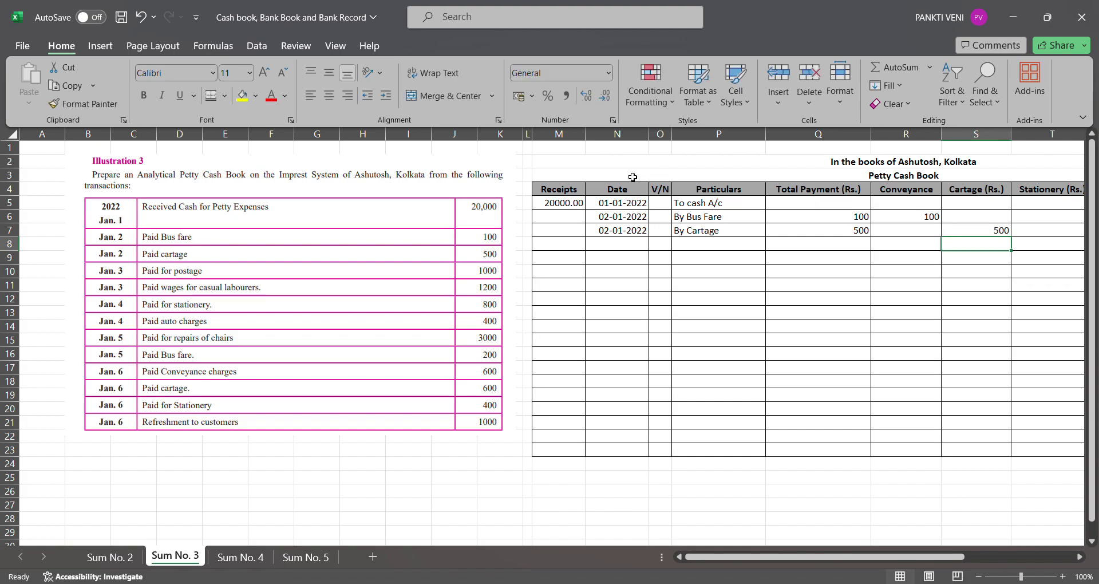
key("Left")
key("Left")
key("Left")
key("Left")
key("Left")
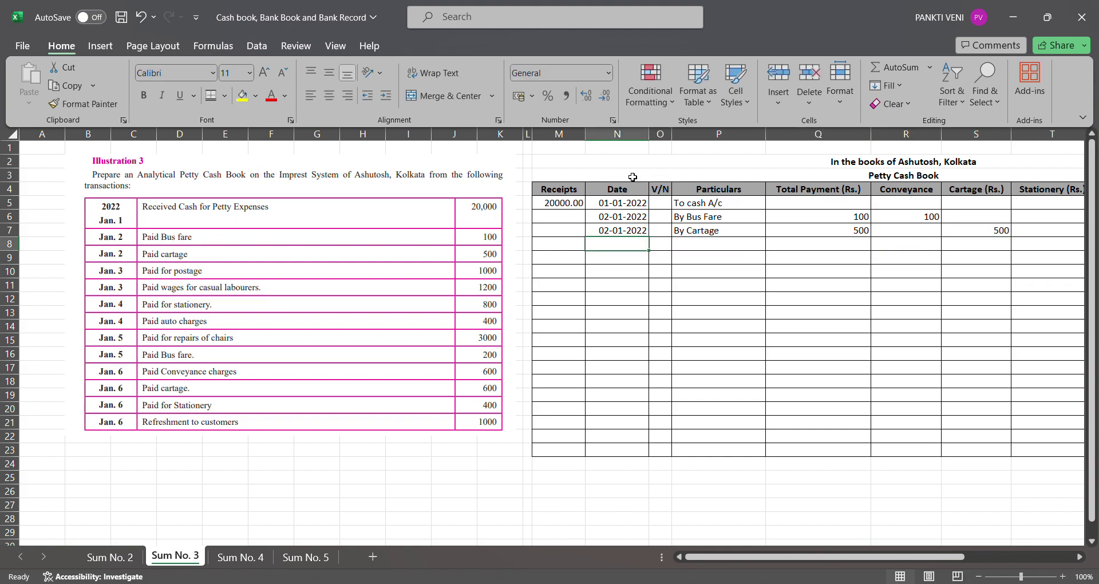
Enter 03-01-2022 and 'By Postage' on row 8
type("03-01-2022")
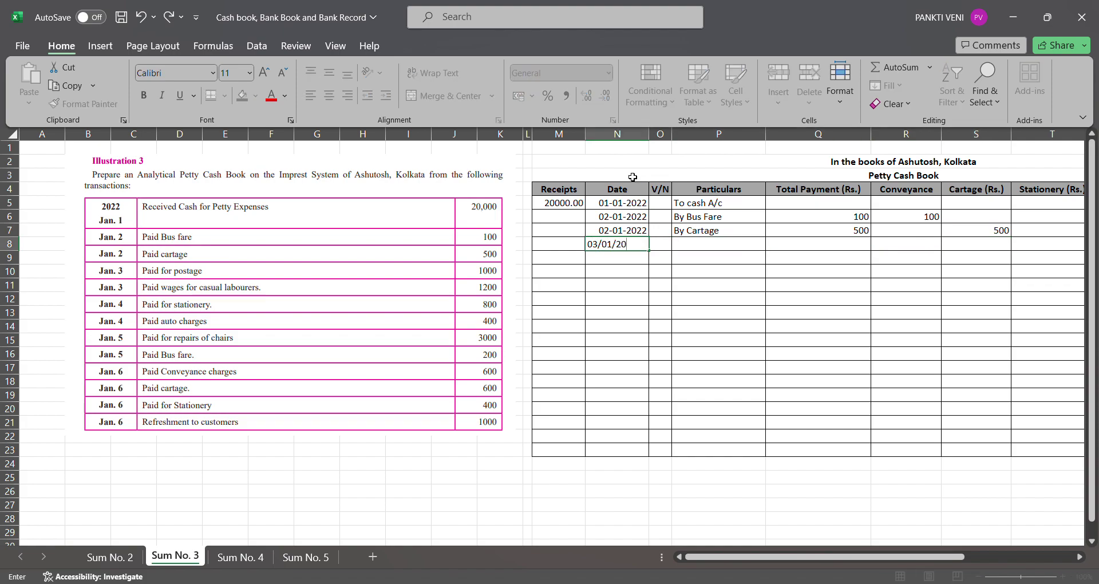
key("Return")
key("Up")
key("Right")
key("Right")
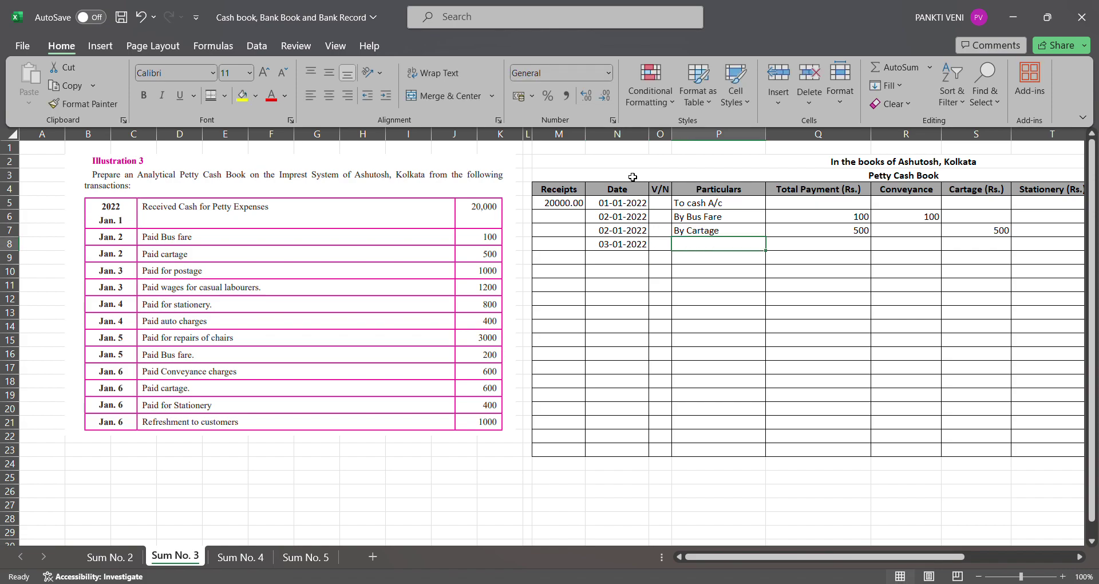
type("By Postage")
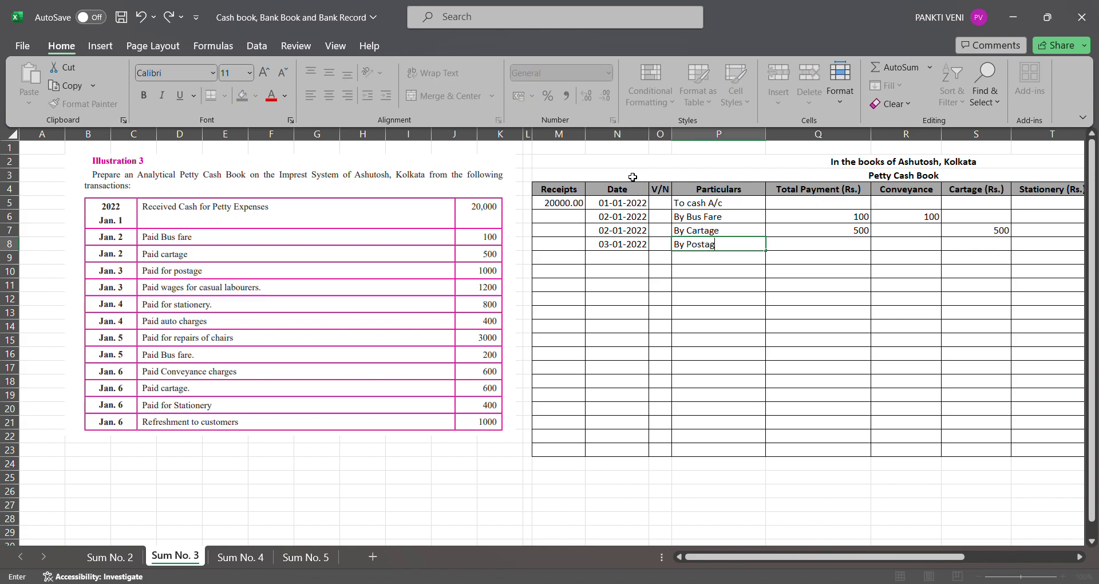
key("Return")
Record the postage as 1000 in Total Payment and 1000 under Postage
key("Up")
key("Right")
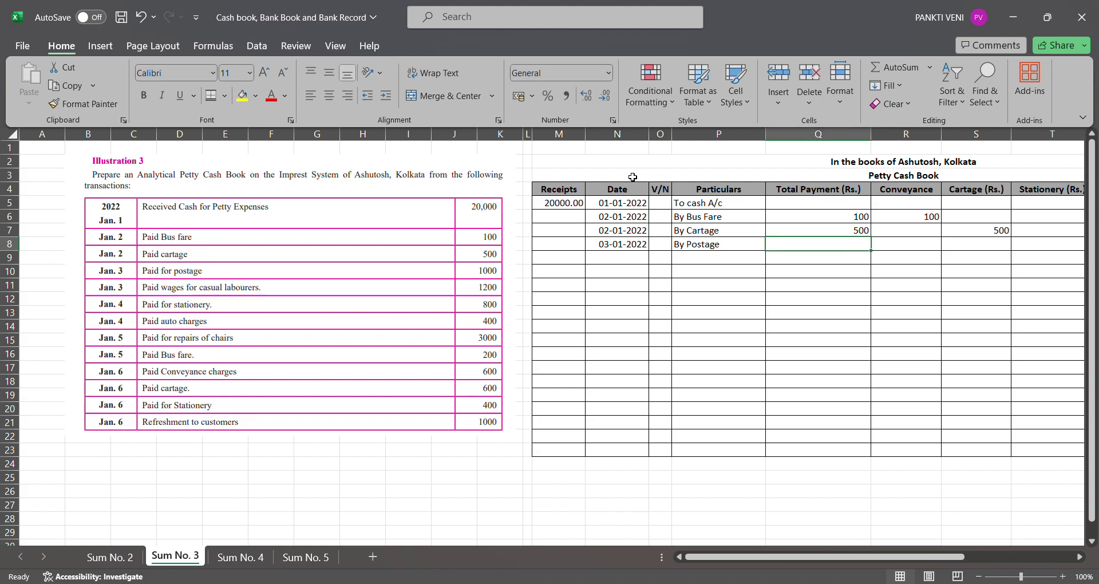
type("1000")
key("Return")
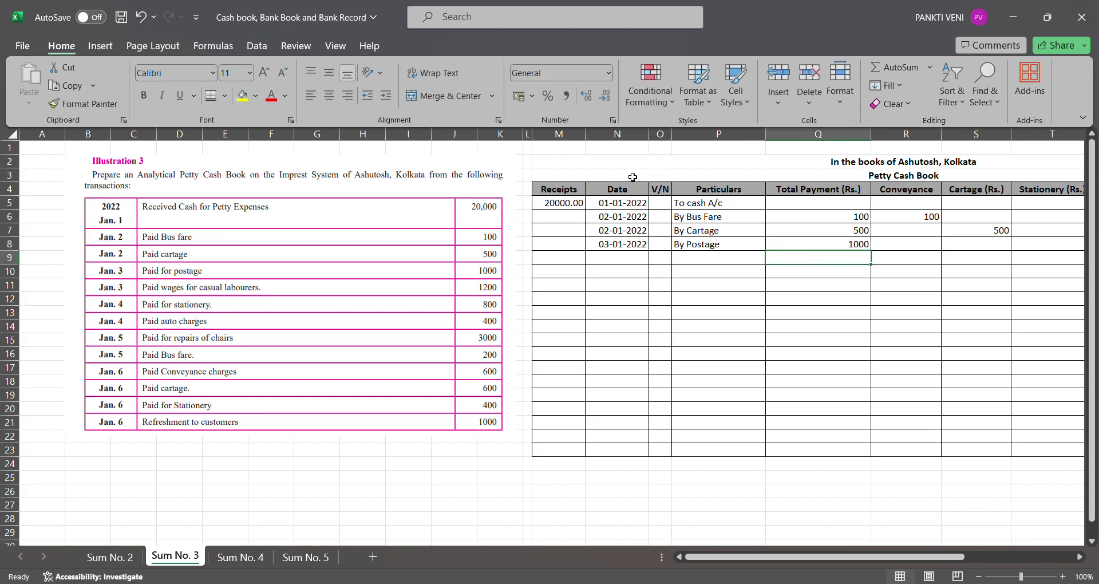
key("Right")
key("Right")
key("Right")
key("Right")
key("Up")
type("1000")
key("Return")
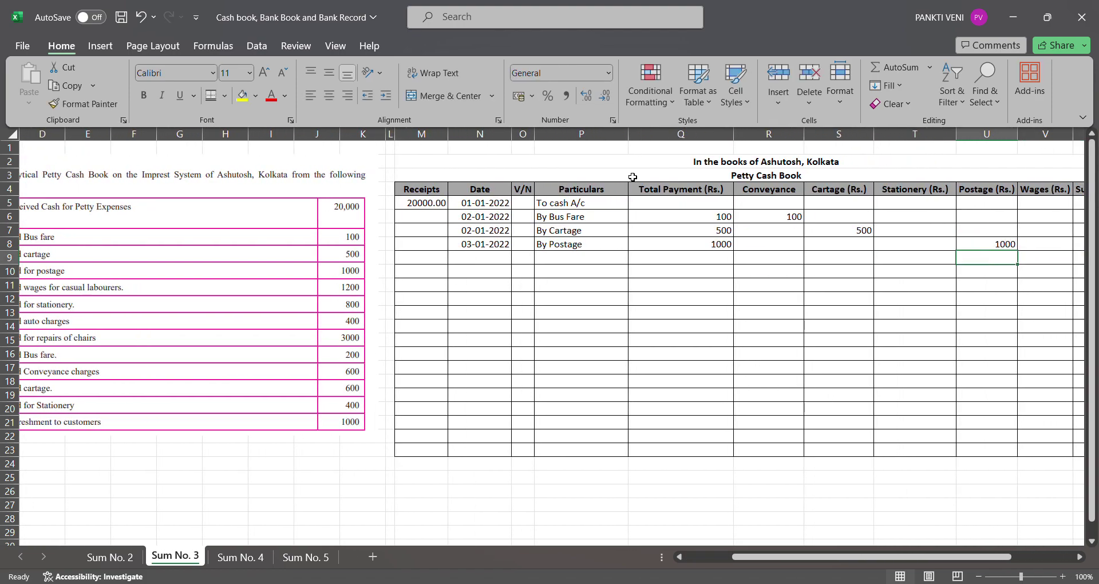
Enter 03/01/2022 and 'By Wages' on row 9
key("Left")
key("Left")
key("Left")
key("Left")
key("Left")
key("Left")
key("Left")
key("Left")
key("Left")
key("Left")
key("Left")
key("Left")
key("Left")
key("Left")
key("Left")
key("Left")
key("Left")
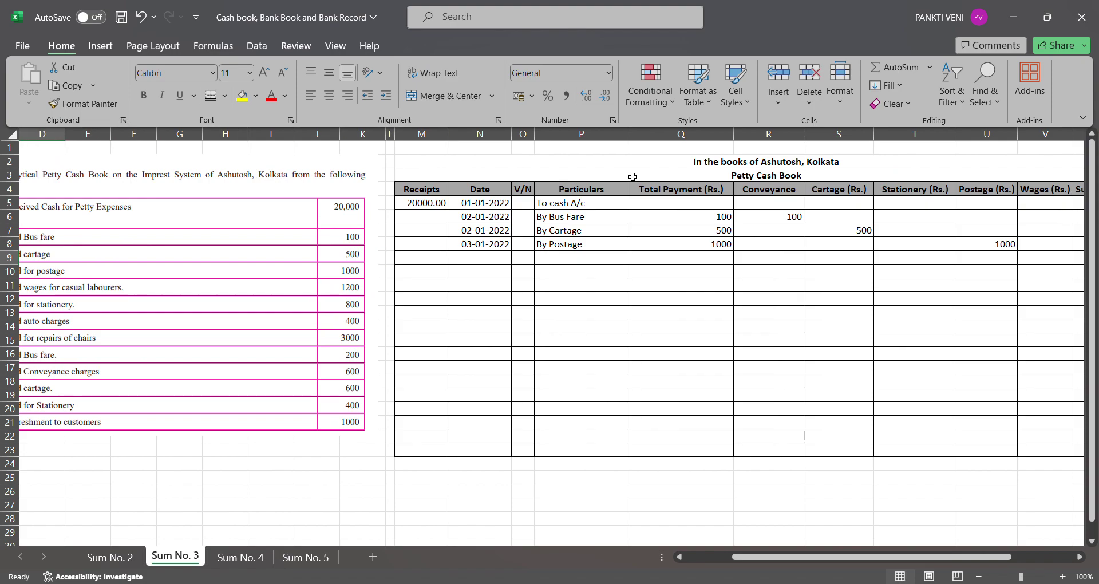
key("Left")
key("Left")
key("Left")
key("Right")
key("Right")
key("Right")
key("Right")
key("Right")
key("Right")
key("Right")
key("Right")
key("Right")
key("Right")
key("Right")
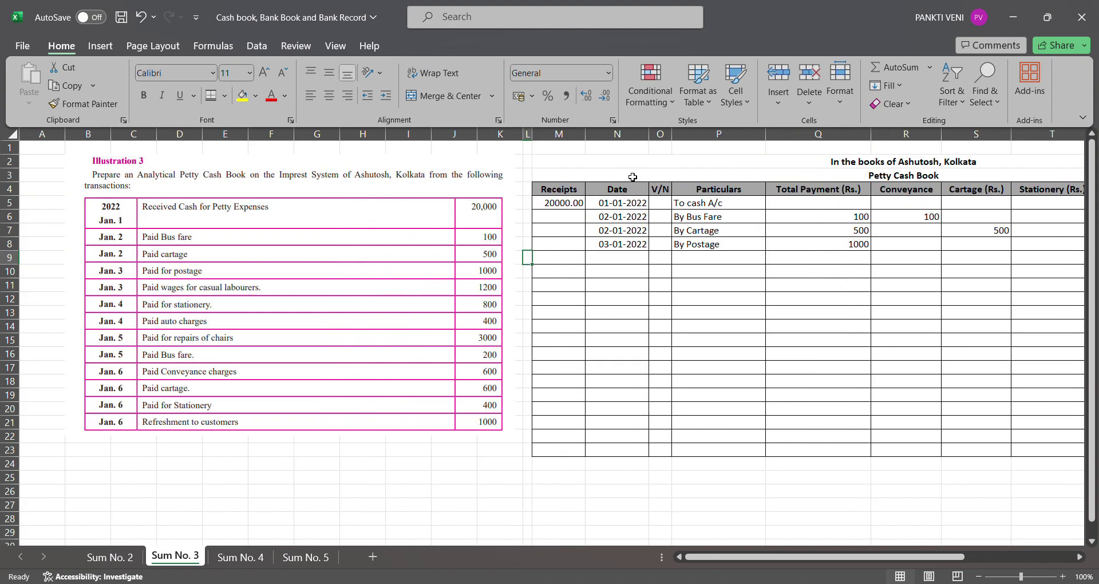
key("Right")
key("Right")
type("03/01/2")
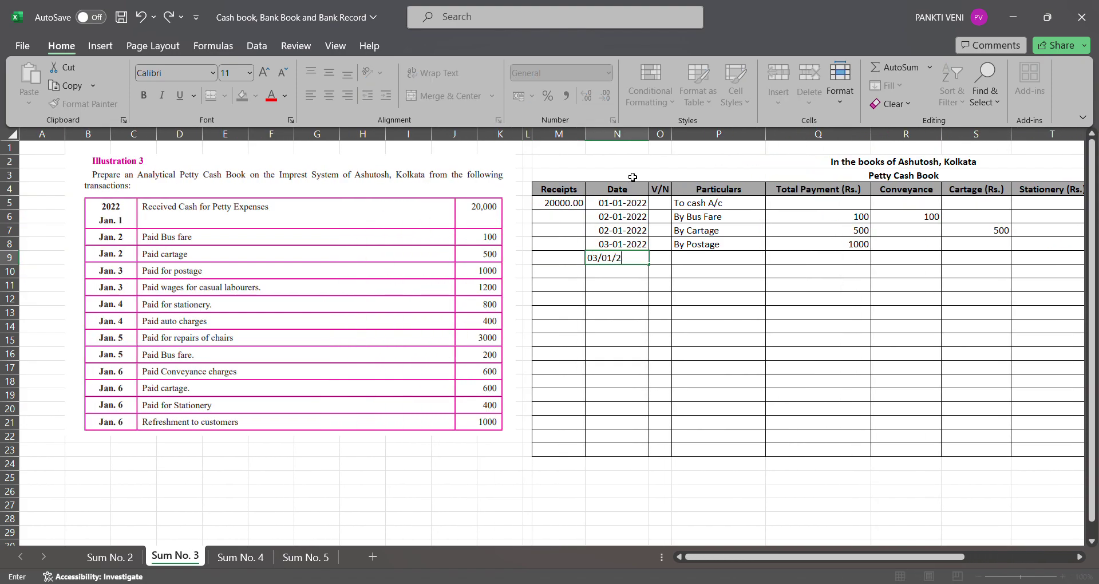
type("022")
key("Right")
key("Right")
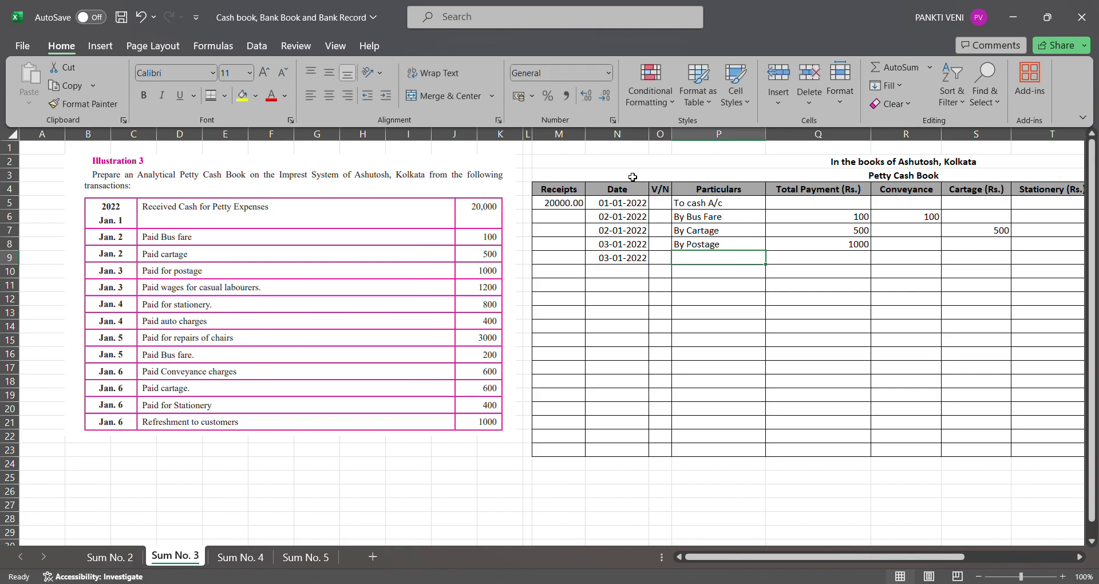
type("By Wages")
key("Right")
Record the wages as 1200 in Total Payment and 1200 under Wages
type("1200")
key("Right")
key("Right")
key("Right")
key("Right")
key("Right")
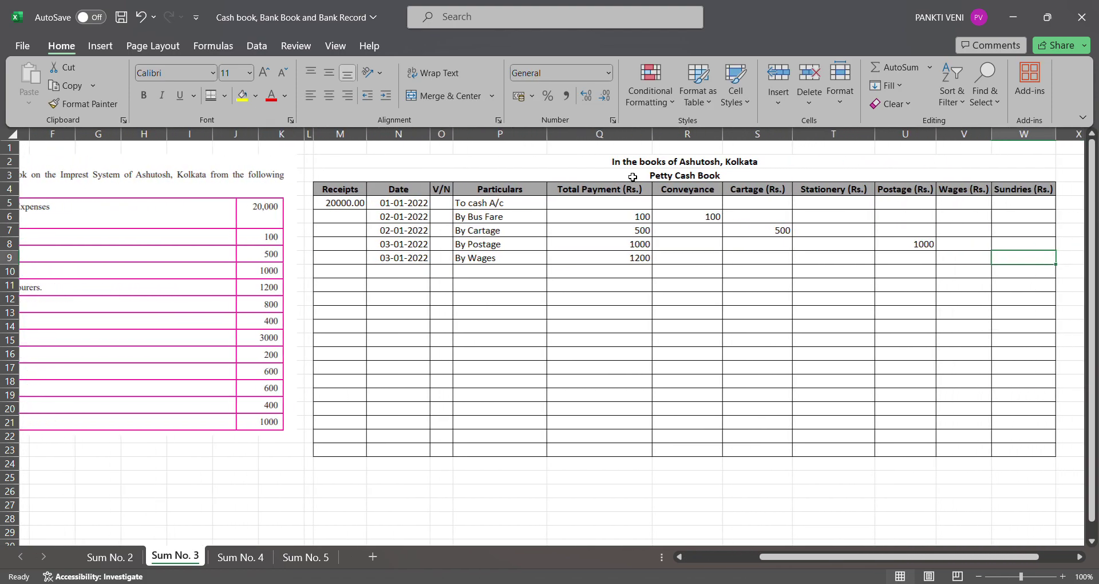
type("1200")
key("Left")
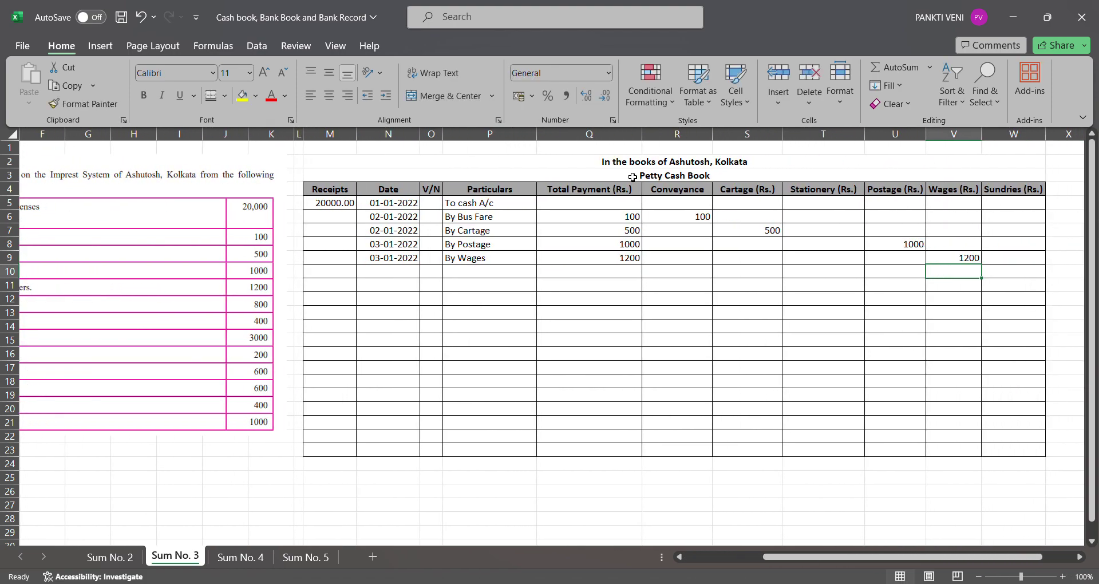
key("ctrl+Left")
key("Home")
key("Right")
key("Right")
key("Down")
key("Down")
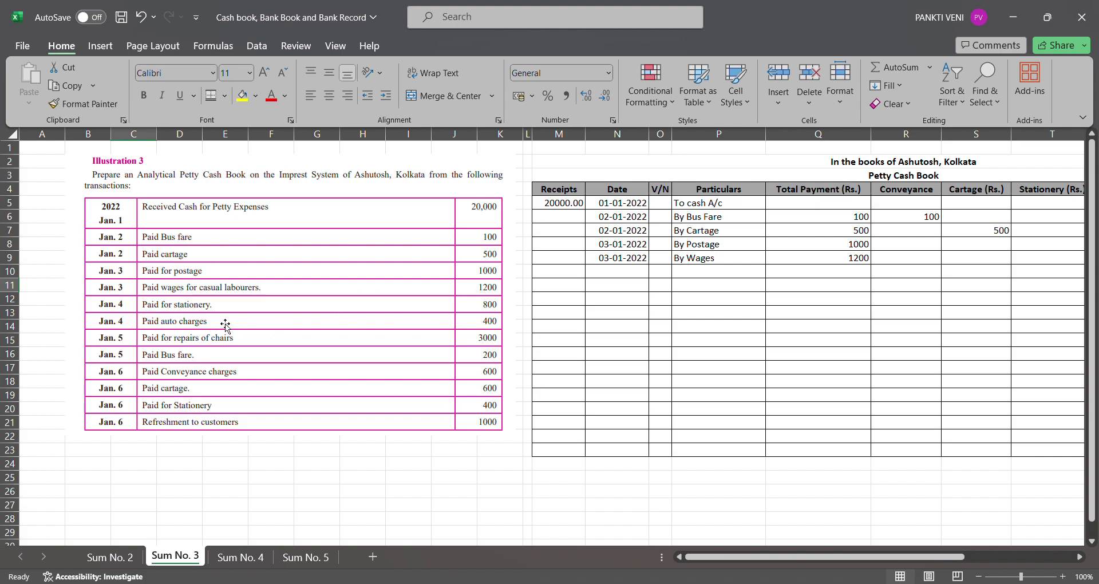
Enter 04/01/22 and 'By Stationery' on row 10
left_click(636, 285)
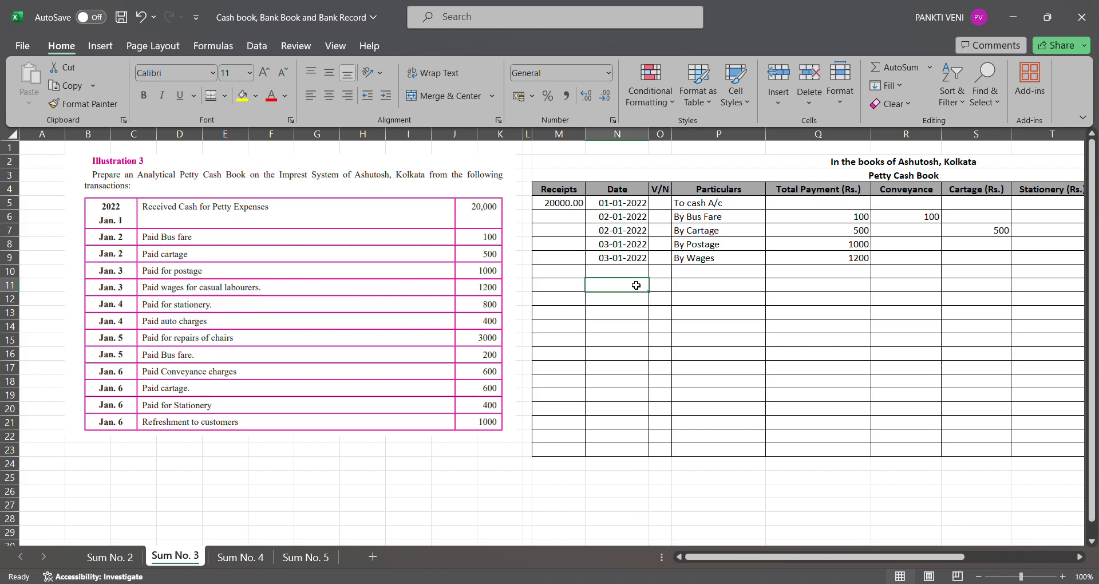
key("Up")
type("04/01")
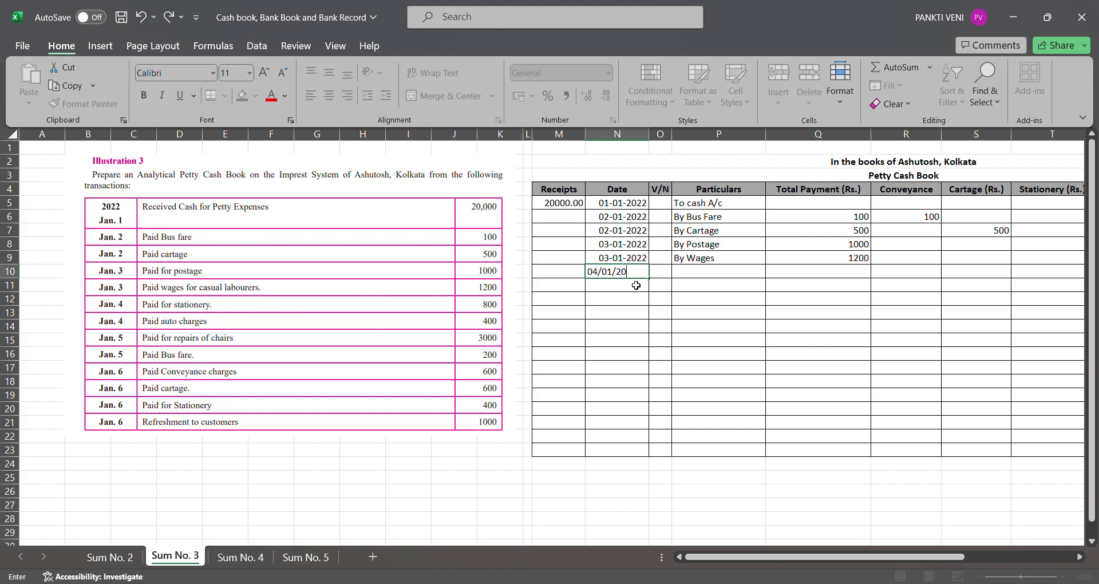
type("22")
key("Return")
key("Up")
key("Right")
key("Right")
type("By Stat")
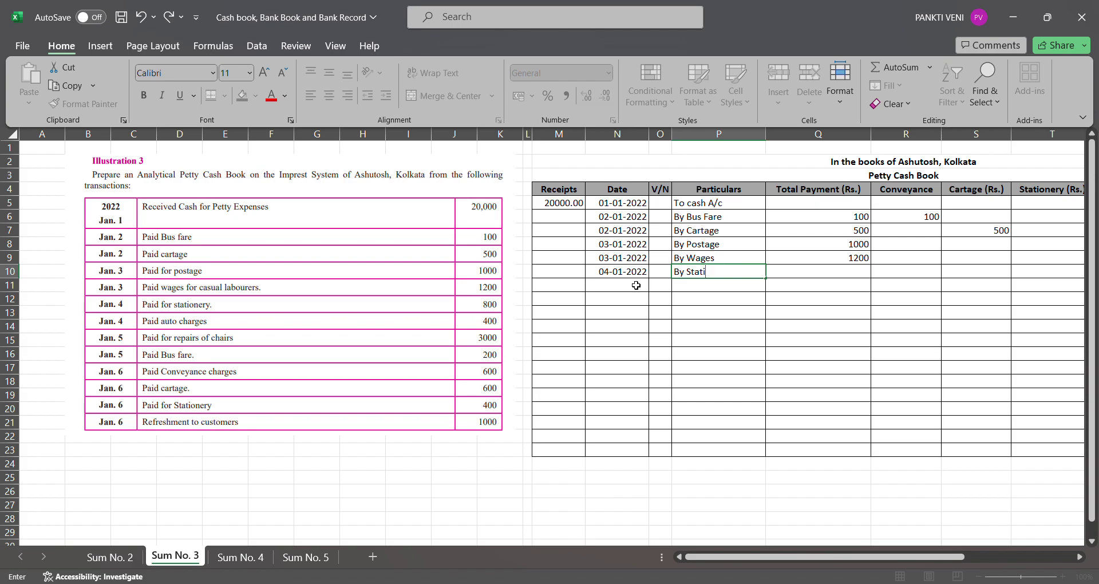
type("ionery")
key("Tab")
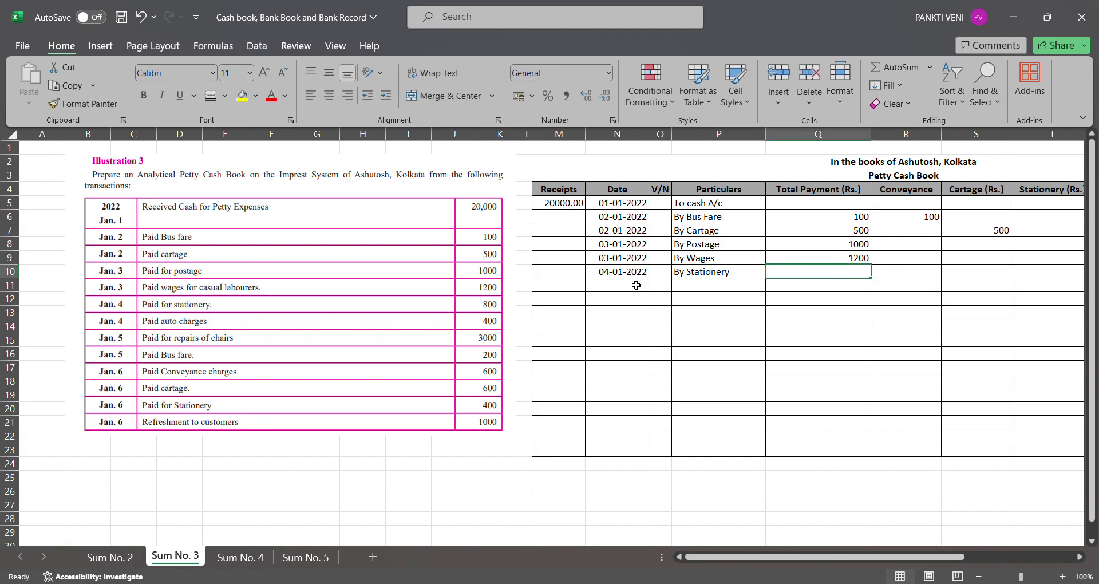
Record the stationery as 800 in Total Payment and 800 under Stationery
type("800")
key("Tab")
key("Tab")
key("Tab")
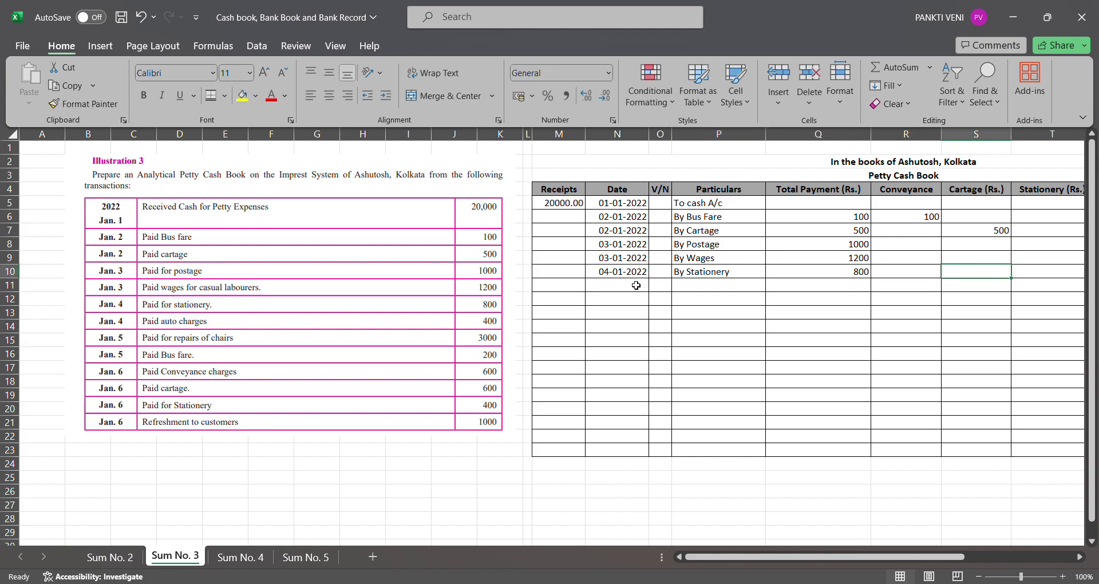
scroll(636, 286, "right", 2)
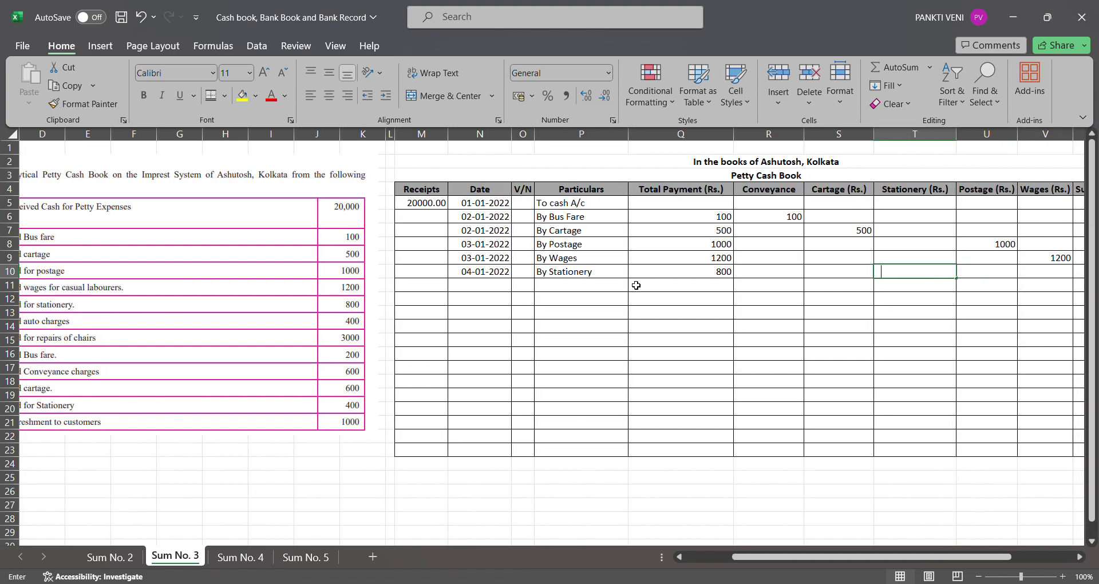
type("800")
key("Return")
key("Left")
key("Left")
key("Left")
key("Left")
key("Left")
key("Left")
key("Left")
key("Left")
key("Left")
key("Left")
key("Left")
key("Left")
key("Left")
key("Left")
key("Left")
key("Left")
key("Left")
key("Left")
key("Left")
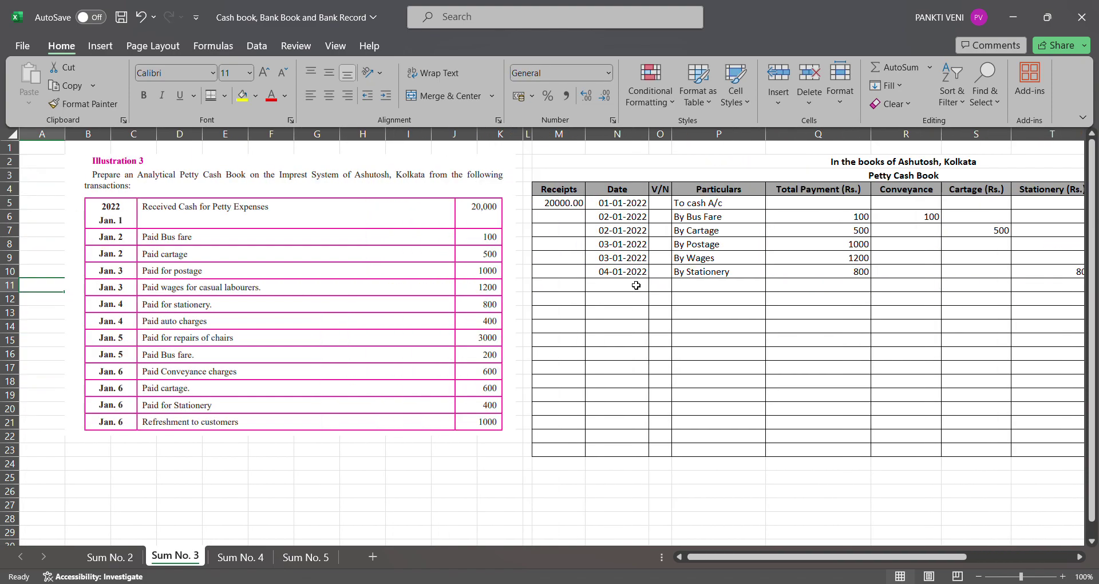
Add row 11: 04/01/2022, 'By Charges', 400 in Total Payment
left_click(630, 287)
type("04/01/2022")
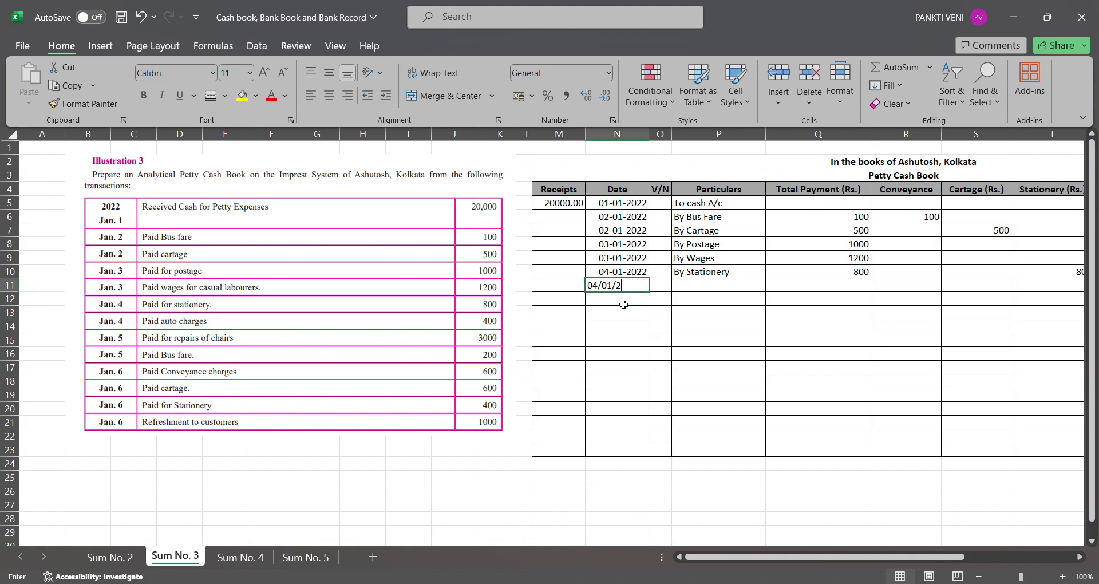
key("Tab")
key("Tab")
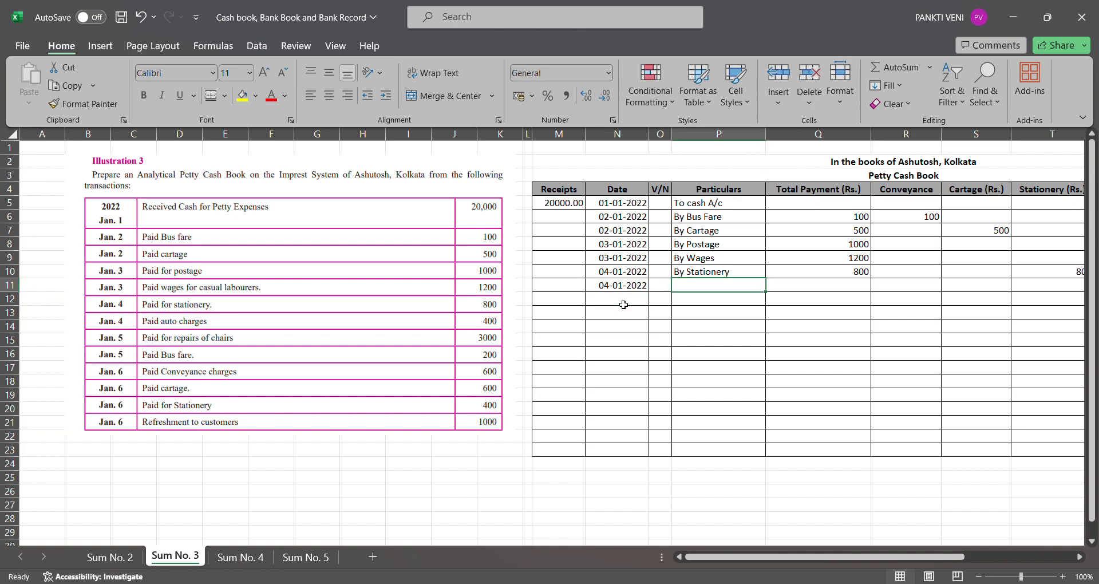
type("By Charges")
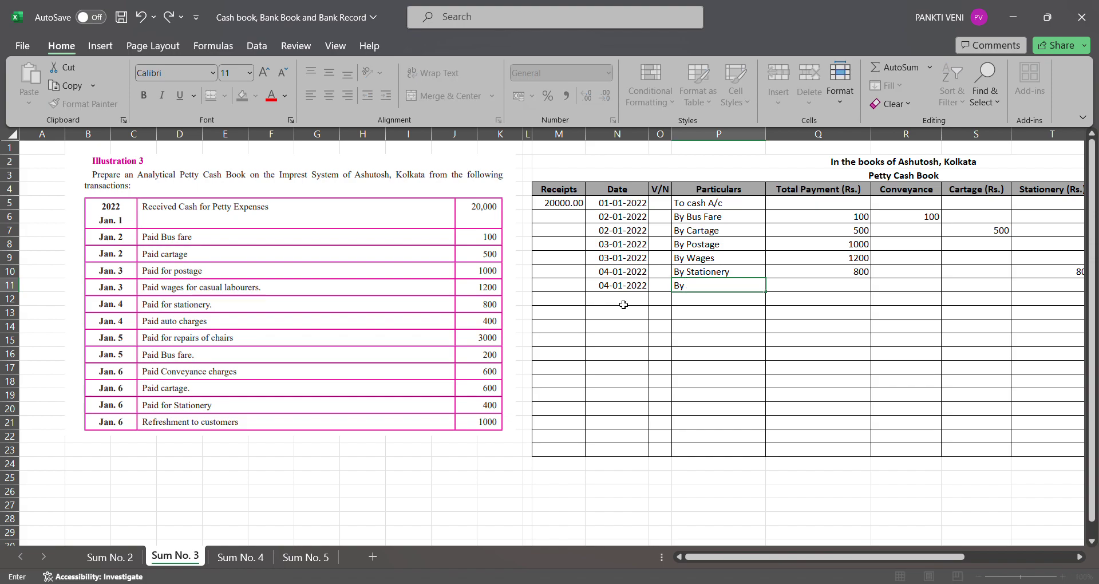
key("Tab")
key("Tab")
key("Left")
type("400")
key("Tab")
key("Tab")
scroll(623, 305, "right", 1)
key("Tab")
key("Tab")
key("Tab")
key("Tab")
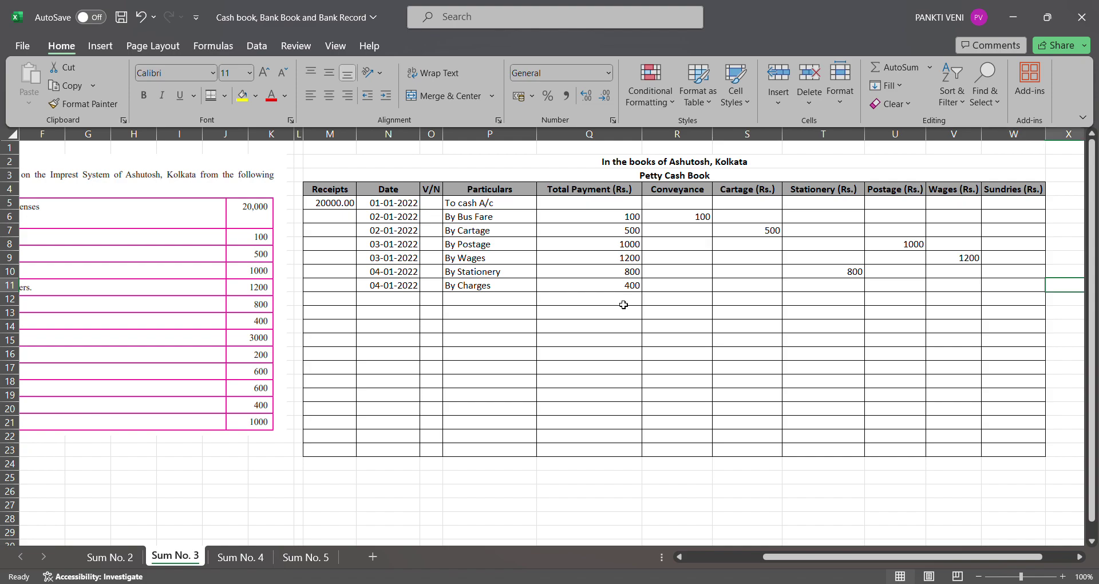
key("Home")
key("Right")
key("Right")
key("Right")
key("Right")
key("Right")
key("Right")
key("Right")
key("Right")
key("Right")
Analyse the 400 charges in row 11 under the Conveyance column
left_click(882, 286)
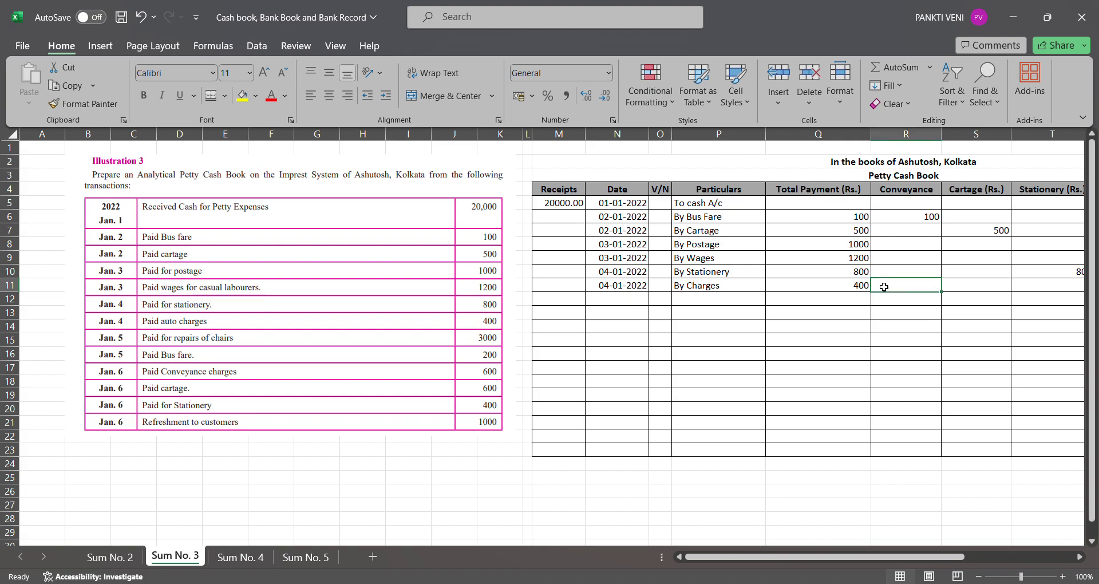
type("400")
key("ctrl+Return")
Add a 05/01/2022 'By repairs' entry with 3000 Total Payment in row 12
key("Left")
key("Left")
key("Left")
key("Left")
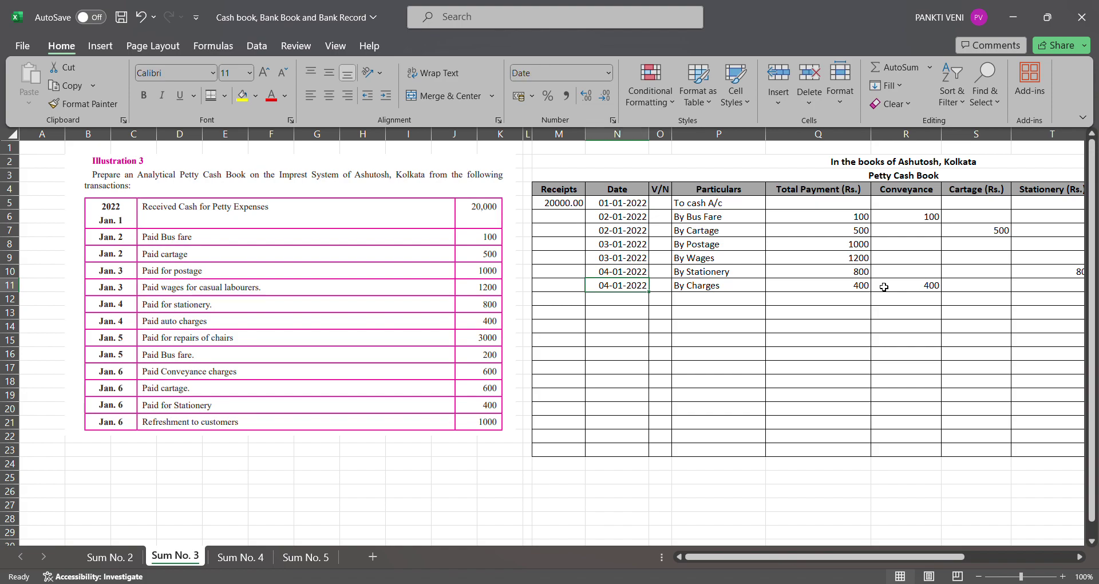
key("Down")
type("05/01/2022")
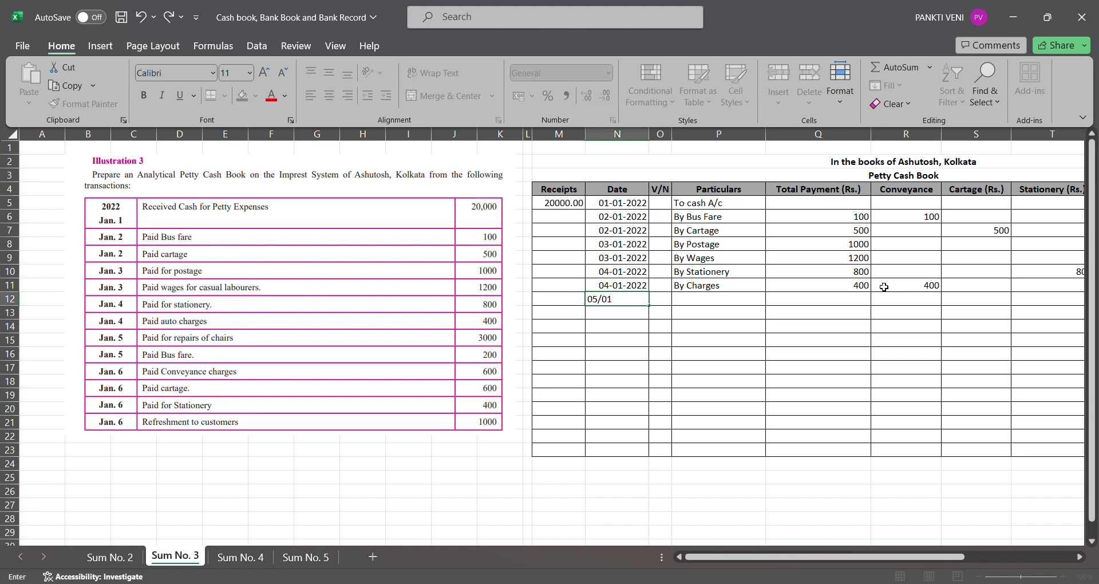
key("Tab")
key("Tab")
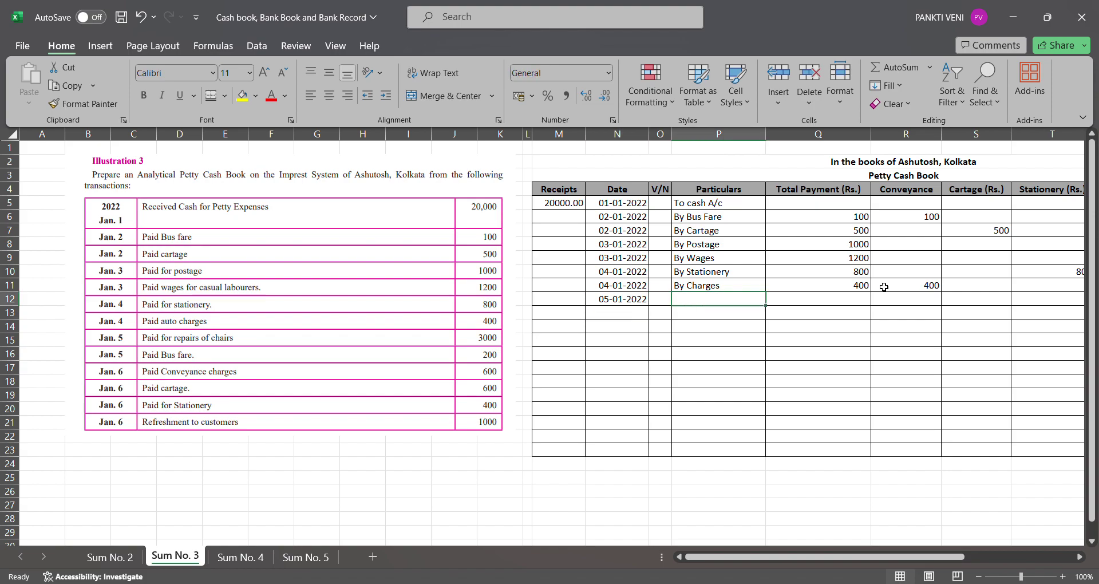
type("By repairs")
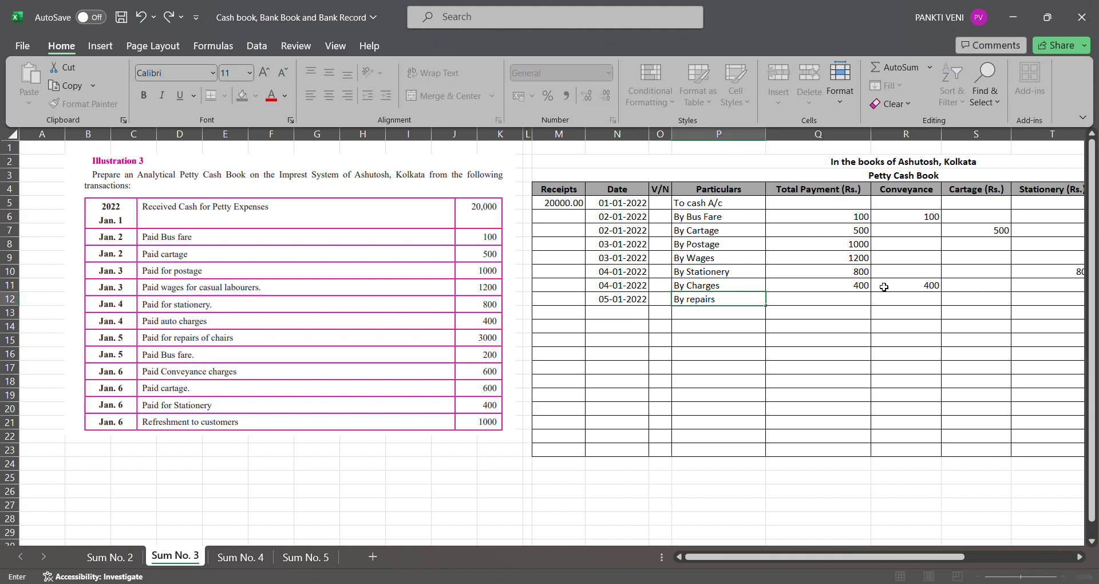
key("Tab")
key("Tab")
key("shift+Tab")
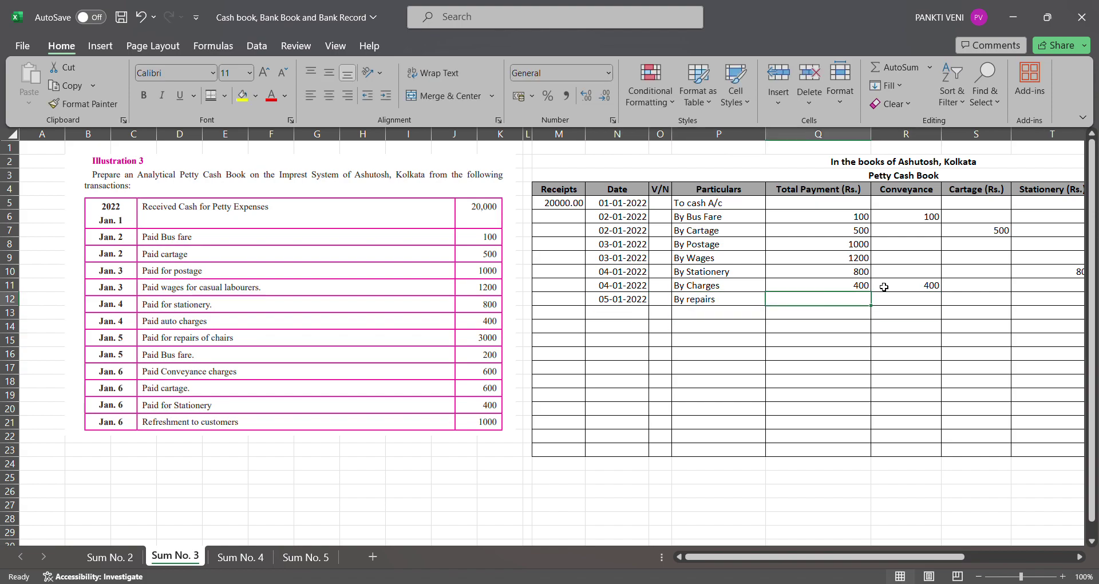
type("3000")
key("Tab")
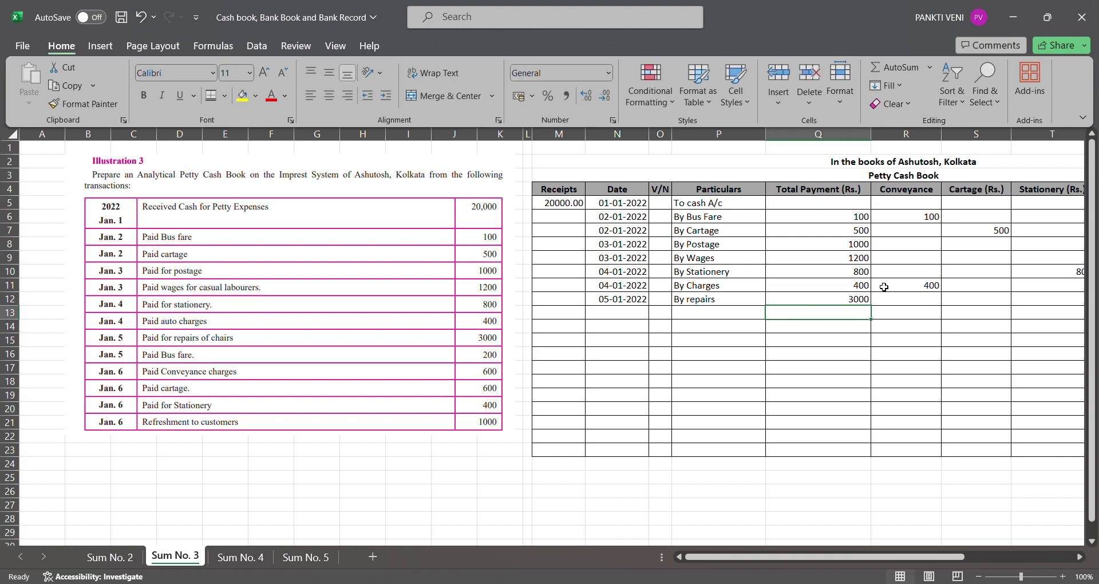
Enter 300 in the Sundries column of the repairs row
key("Tab")
key("Tab")
key("Tab")
key("Tab")
key("Tab")
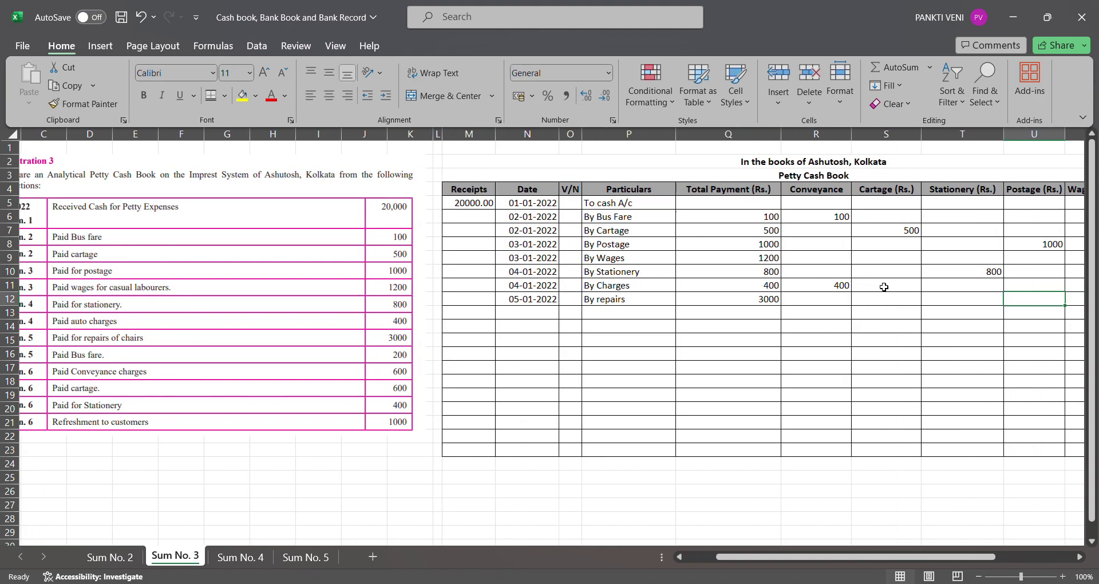
key("shift+Tab")
key("shift+Tab")
key("shift+Tab")
key("shift+Tab")
key("shift+Tab")
key("Tab")
key("Tab")
key("Tab")
key("Tab")
key("Tab")
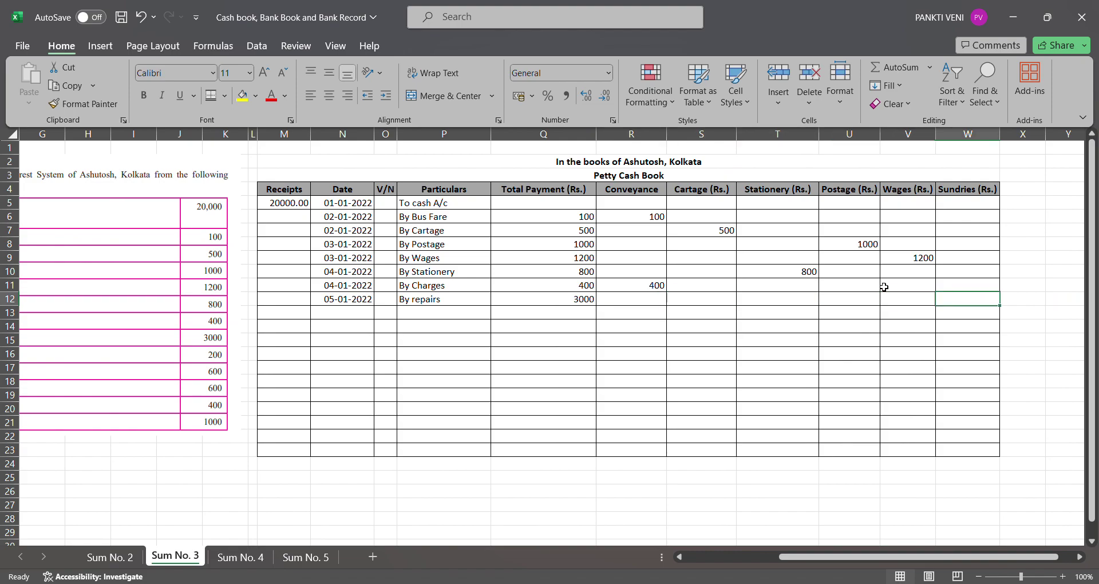
key("Left")
key("Up")
key("Right")
key("Down")
type("300")
key("Return")
key("Up")
key("Left")
key("ctrl+Left")
key("ctrl+Left")
key("ctrl+Left")
key("Right")
key("Right")
key("Right")
key("Right")
key("Down")
key("Down")
key("Down")
key("Right")
key("Right")
key("Right")
key("Right")
key("Right")
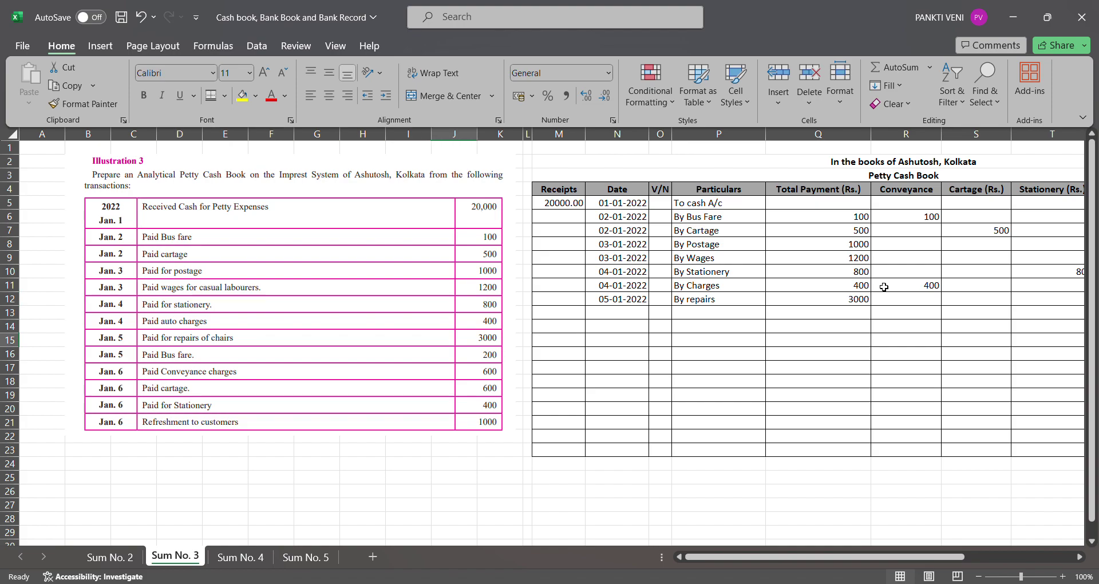
Add 05/01/2022 'By Bus Fare' in row 13 with 200 total and 200 under Conveyance
left_click(747, 339)
key("Up")
key("Up")
key("Left")
key("Left")
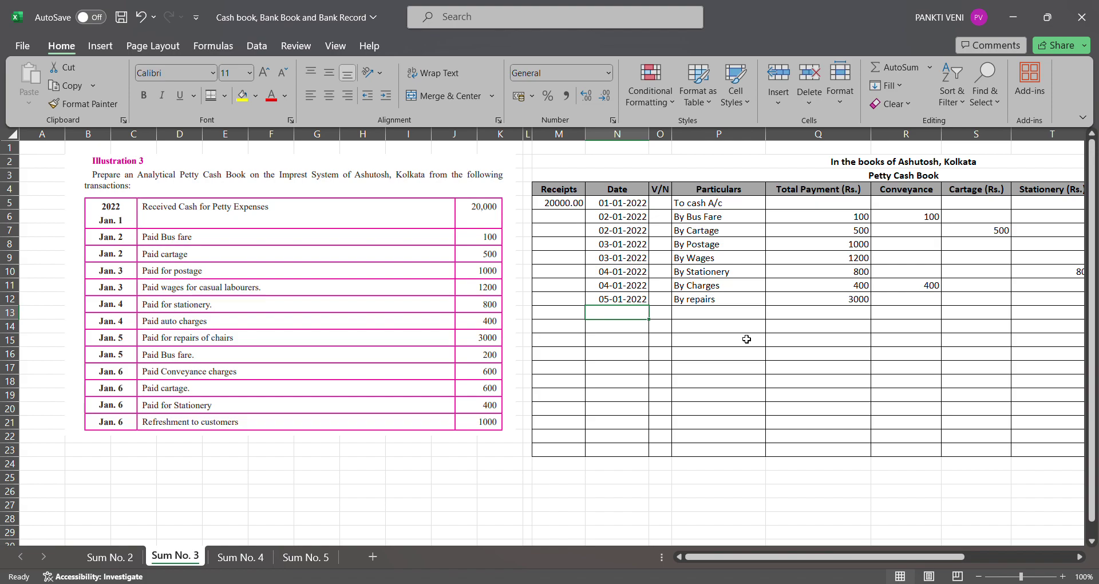
type("05/01")
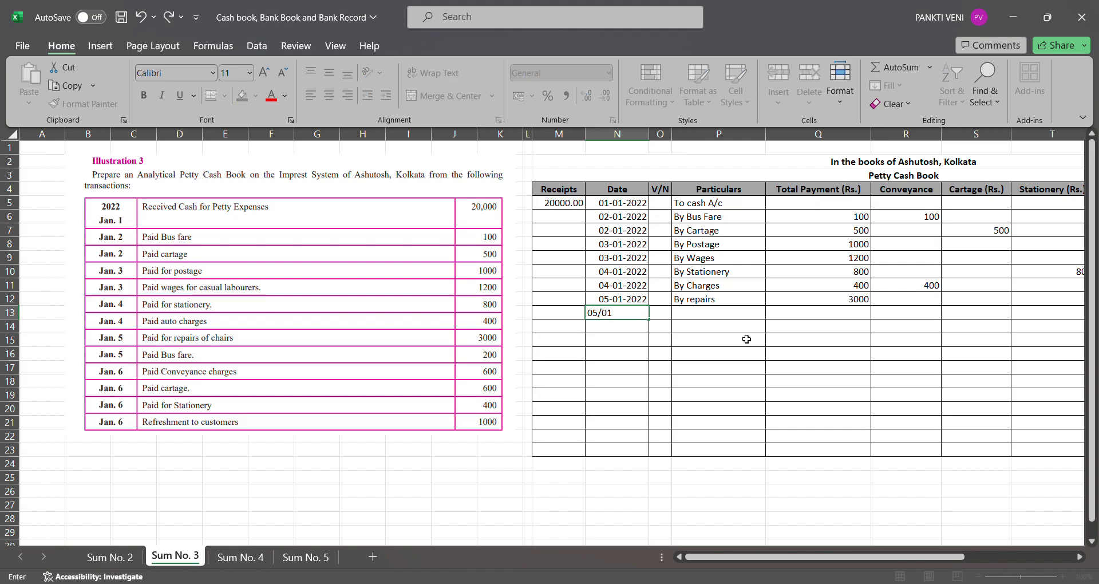
type("/2022")
key("Tab")
key("Tab")
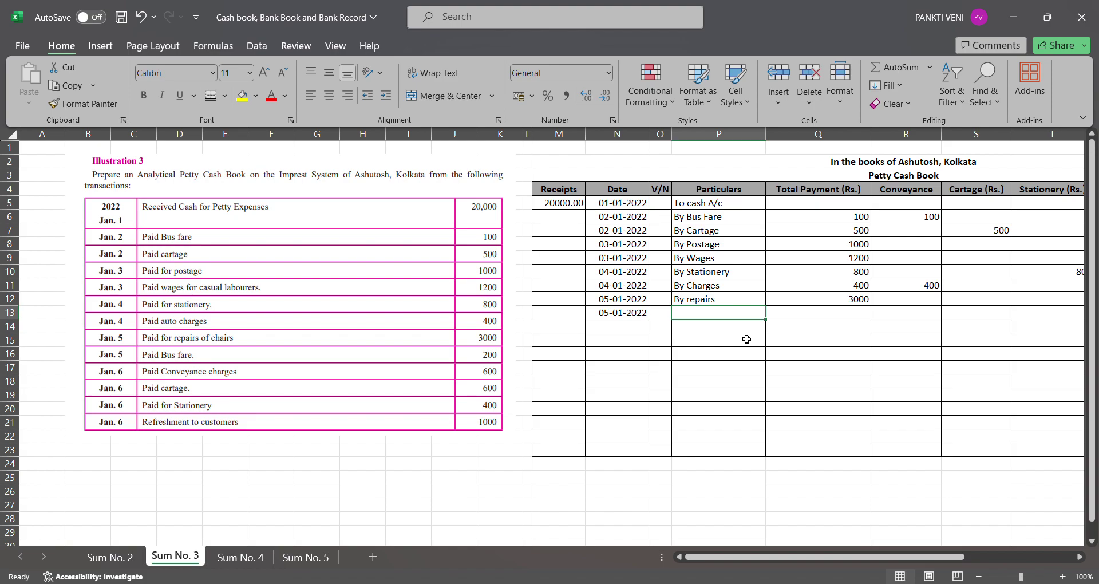
type("By Bus Fa")
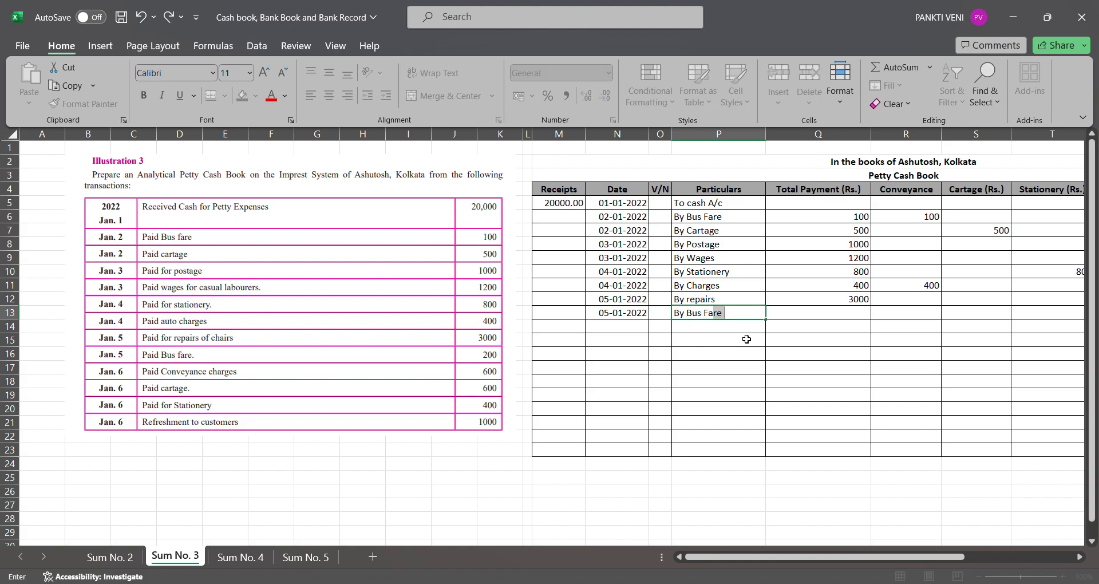
key("Tab")
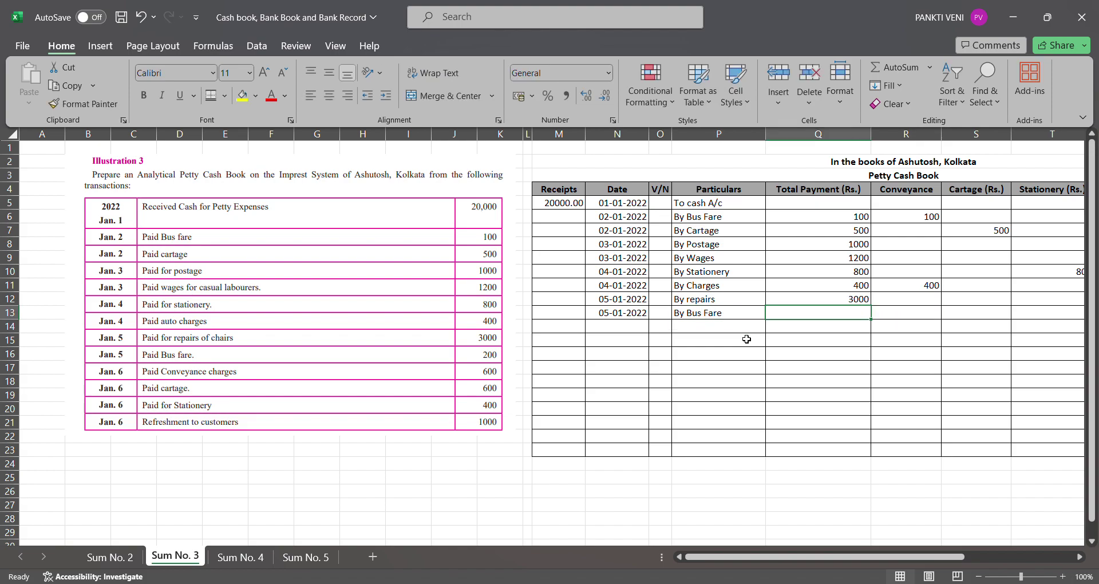
type("200")
key("Tab")
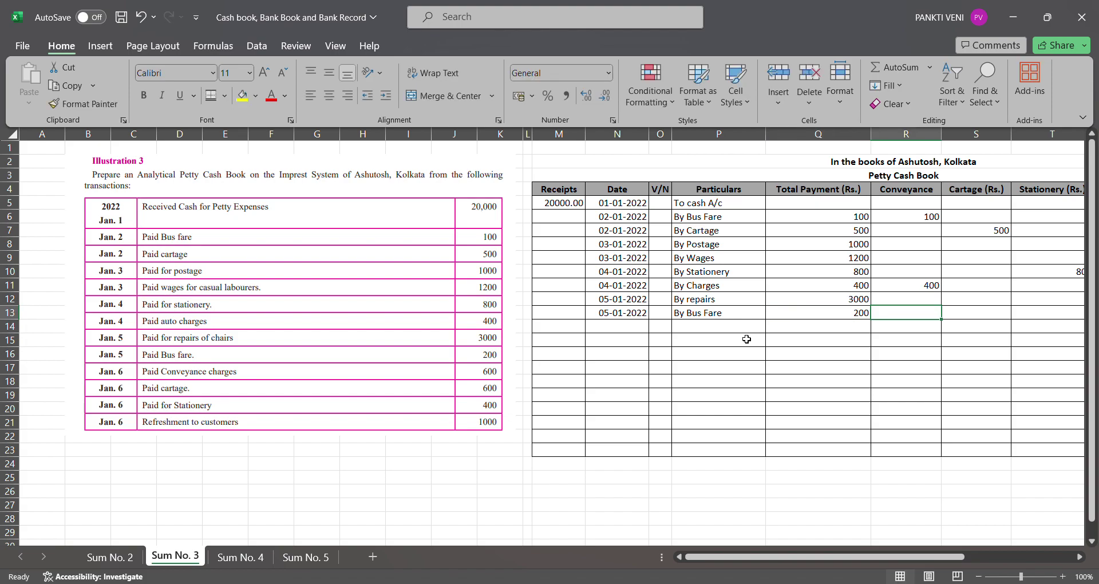
type("200")
key("Return")
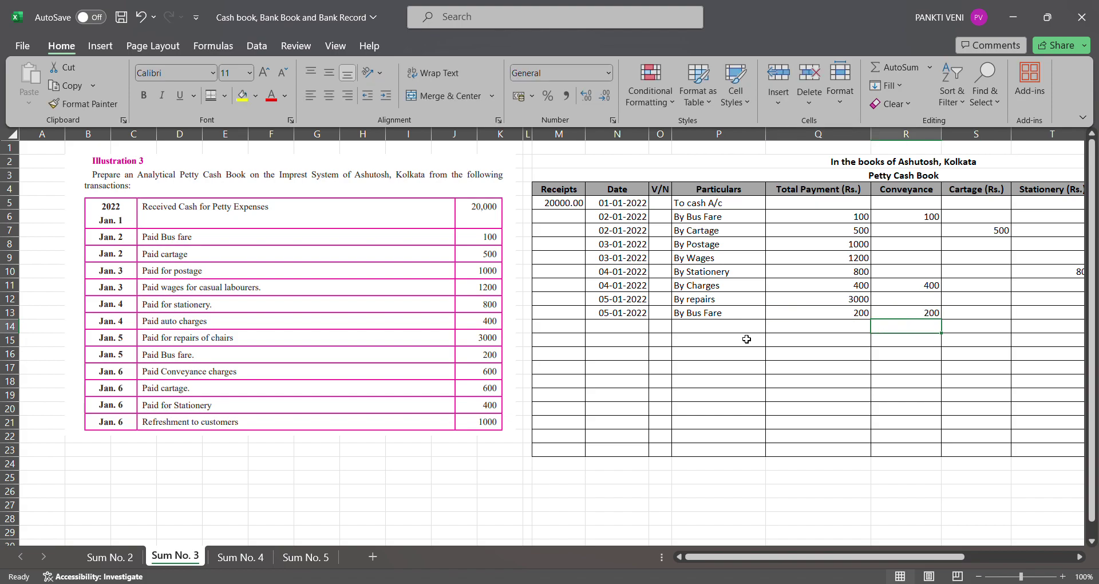
Enter 'Conveyance Charges' with a 600 Total Payment in row 14
key("Left")
key("Left")
type("By Cart")
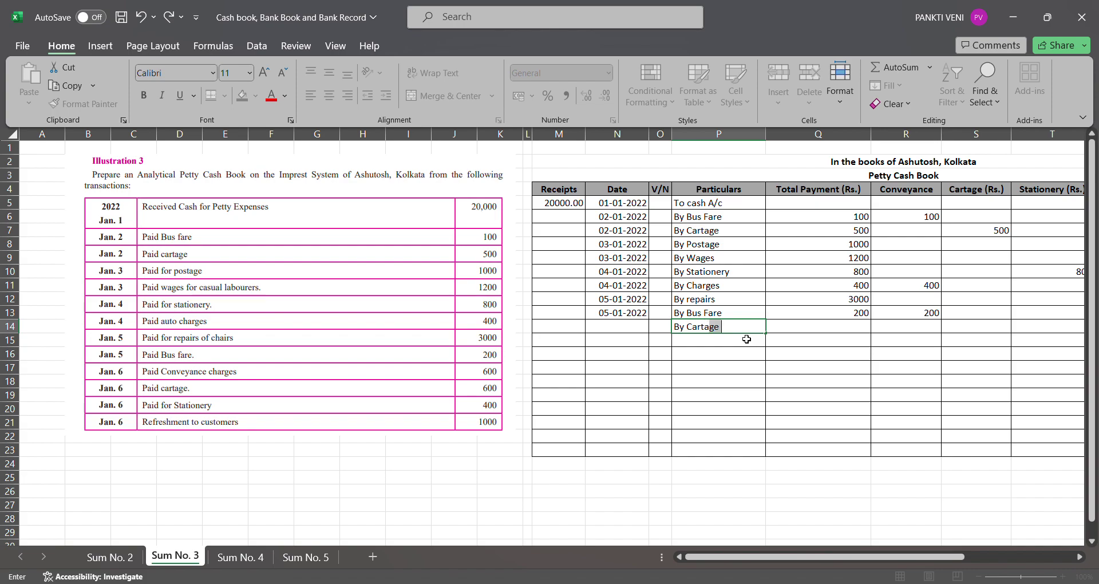
key("Left")
key("Left")
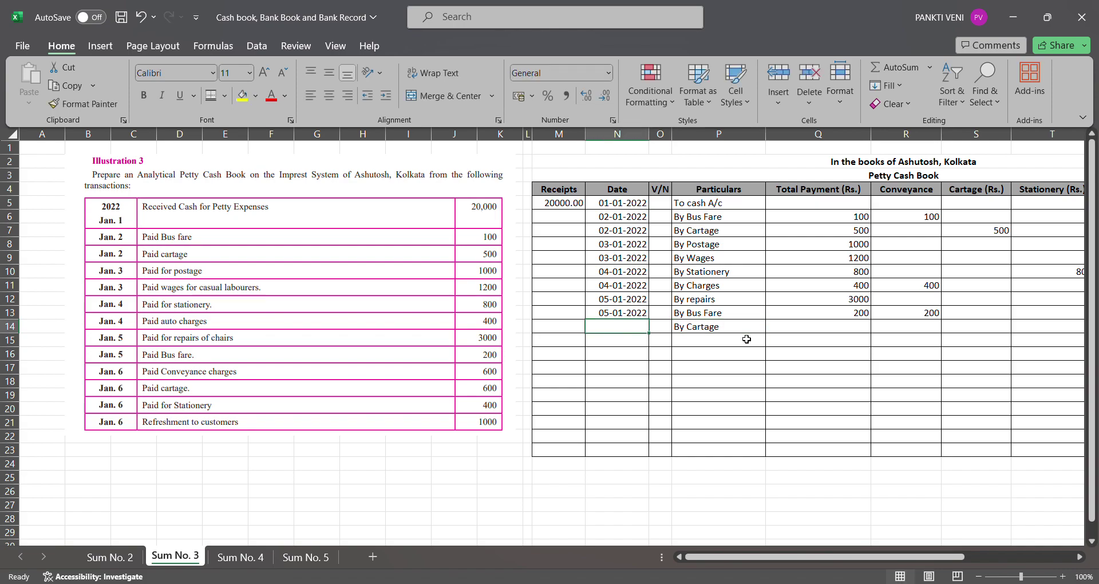
type("0")
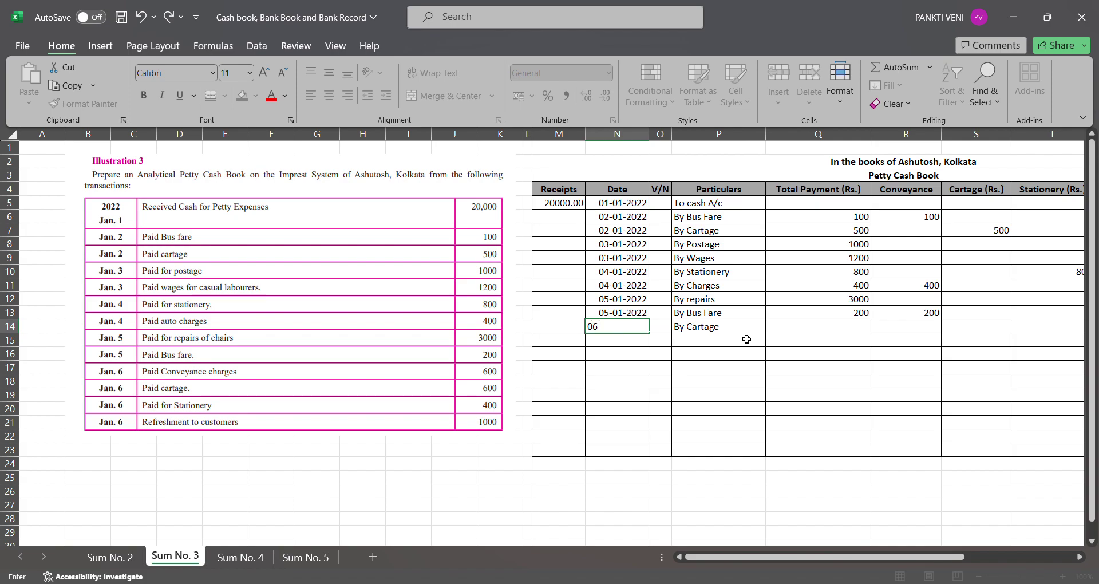
type("6")
key("Escape")
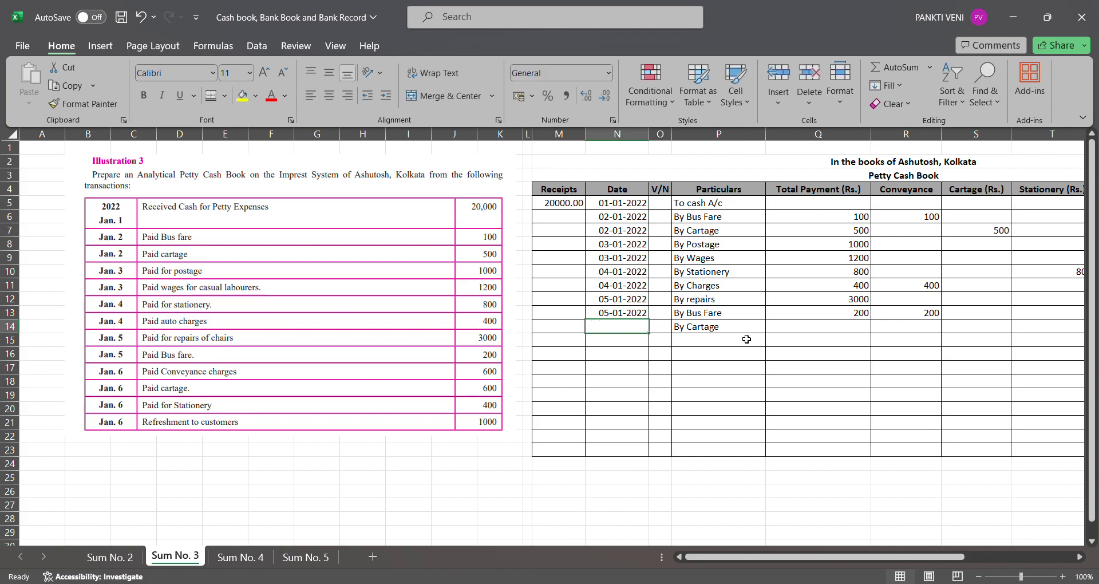
key("Right")
key("Right")
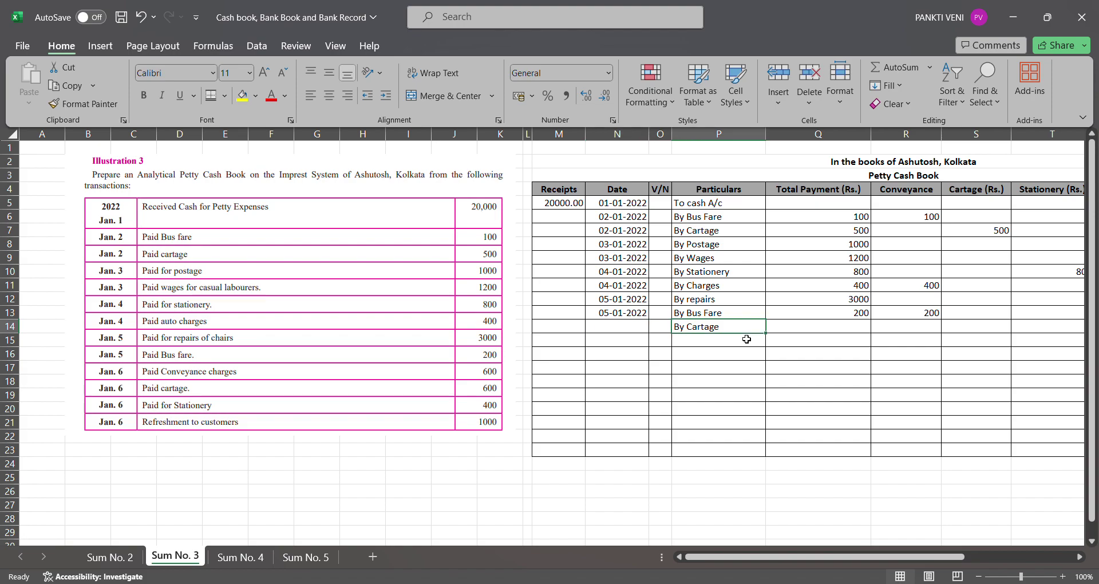
type("Conveyan")
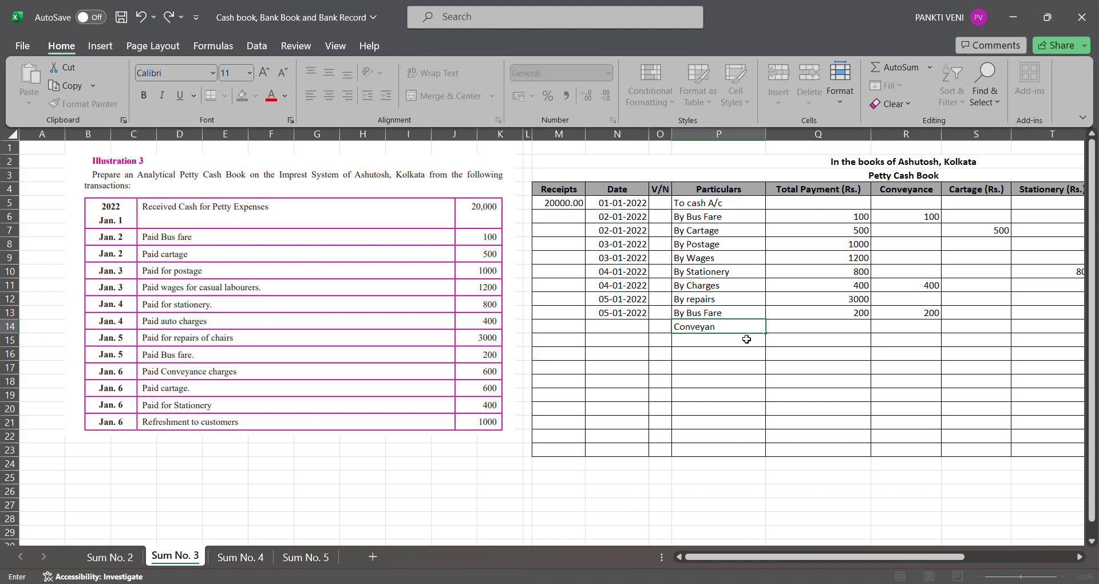
type("ce Charges")
key("Return")
key("Up")
key("Right")
type("600")
key("Return")
Date row 14 as 06/01/2022 and analyse its 600 under Conveyance
key("Up")
key("Left")
key("Left")
key("Left")
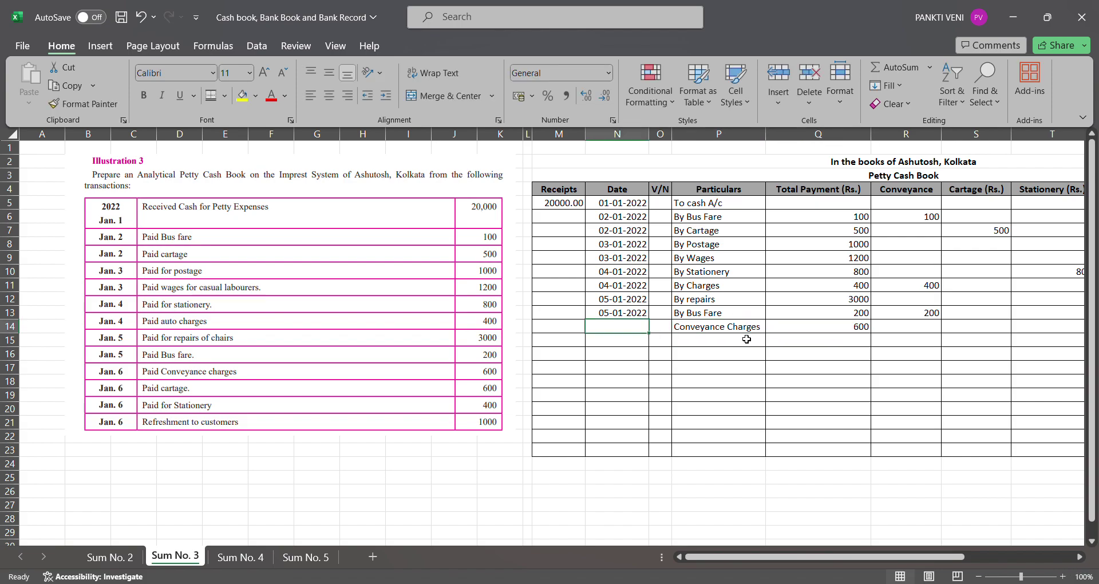
type("06/0")
type("1/2022")
key("Return")
key("Right")
key("Right")
key("Right")
key("Right")
key("Up")
type("600")
key("Return")
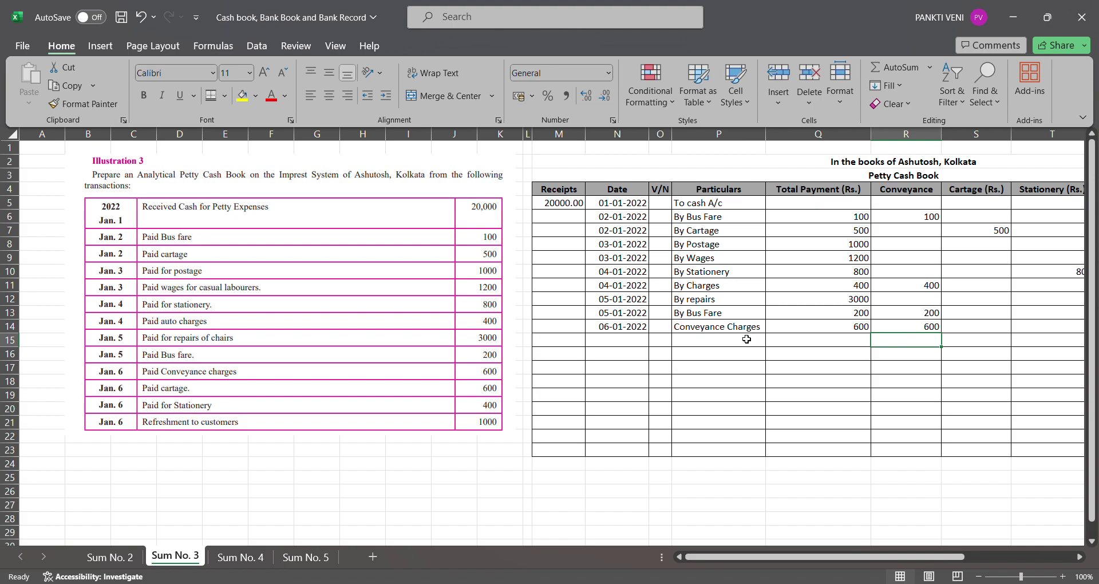
key("Left")
key("Left")
key("Left")
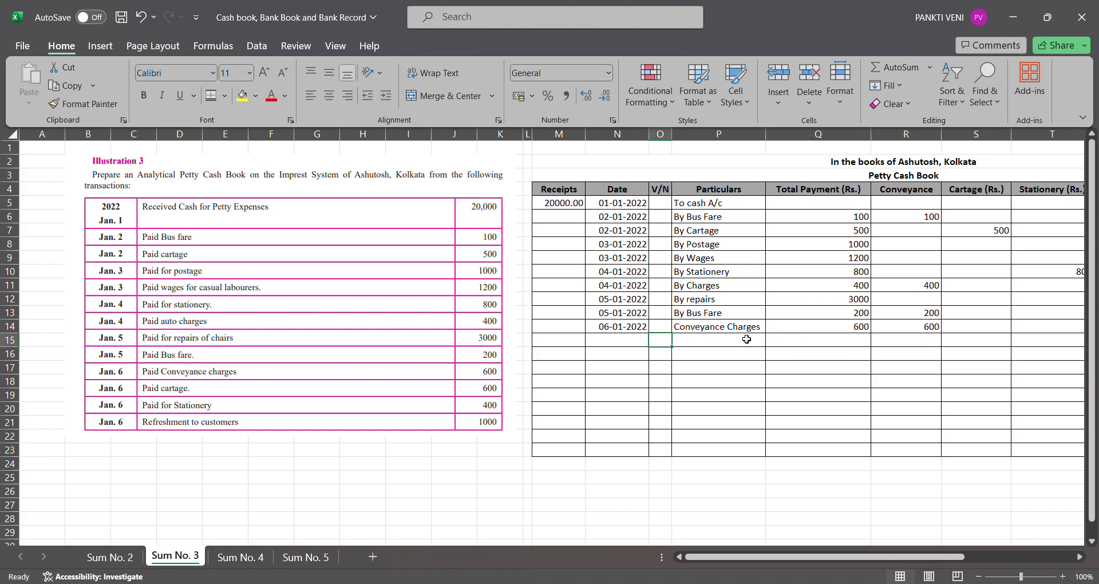
Add 06/01/2022 'By Cartage' in row 15 with 600 total and 600 under Conveyance
key("Left")
type("06/")
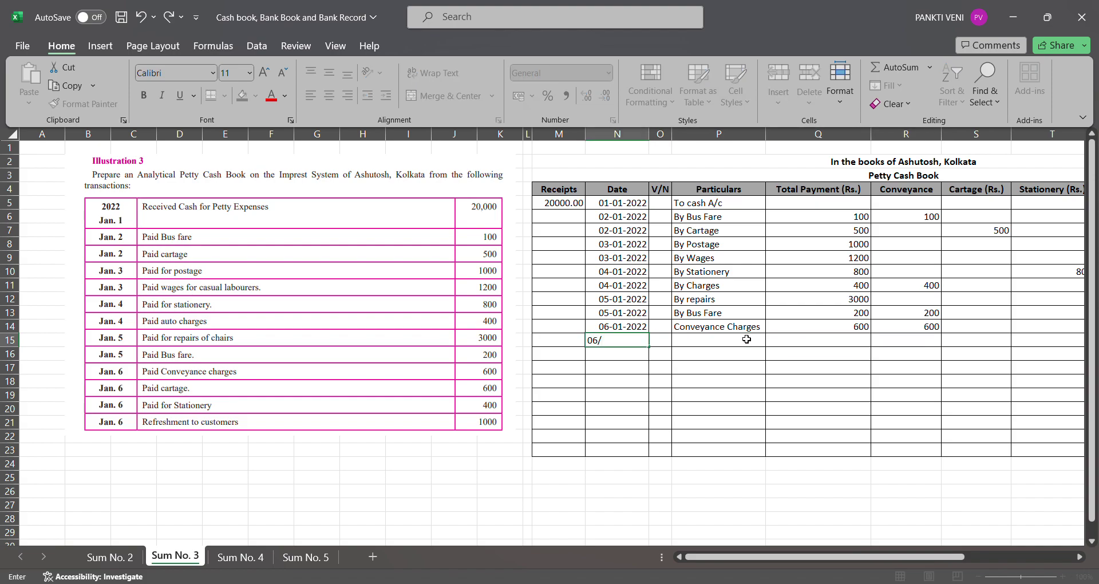
type("01/2022")
key("Return")
left_click(747, 340)
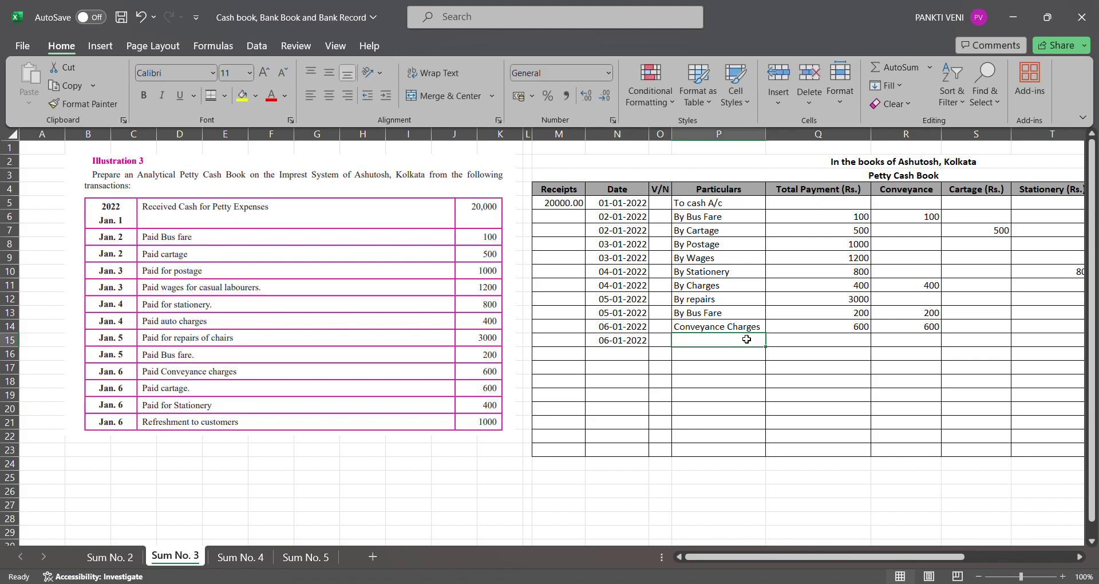
type("Con")
key("Escape")
type("Byb Cat=rtage")
key("Escape")
type("By Cartage")
key("Tab")
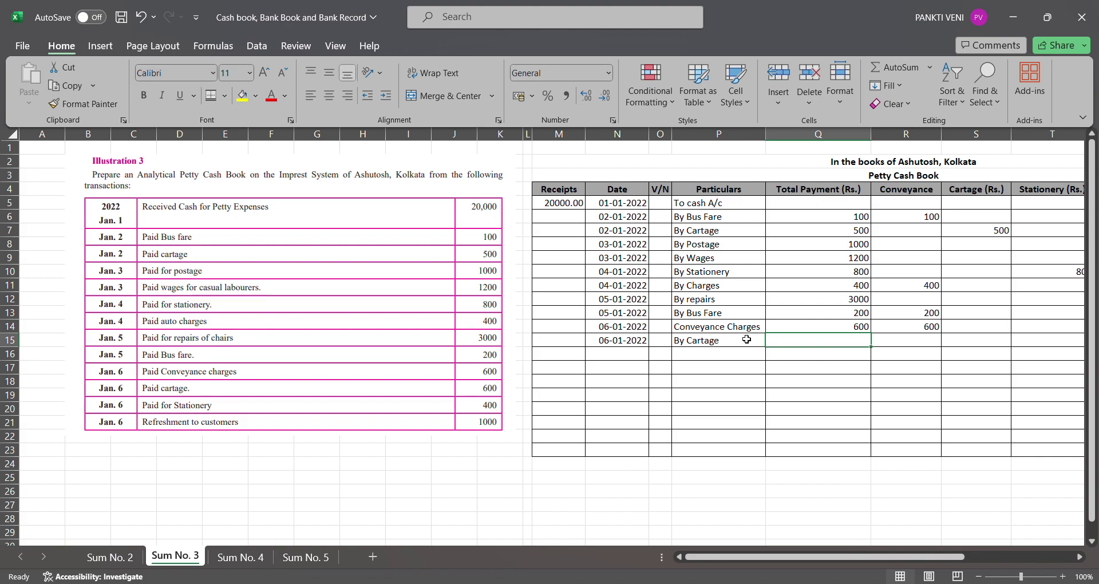
type("600")
key("Tab")
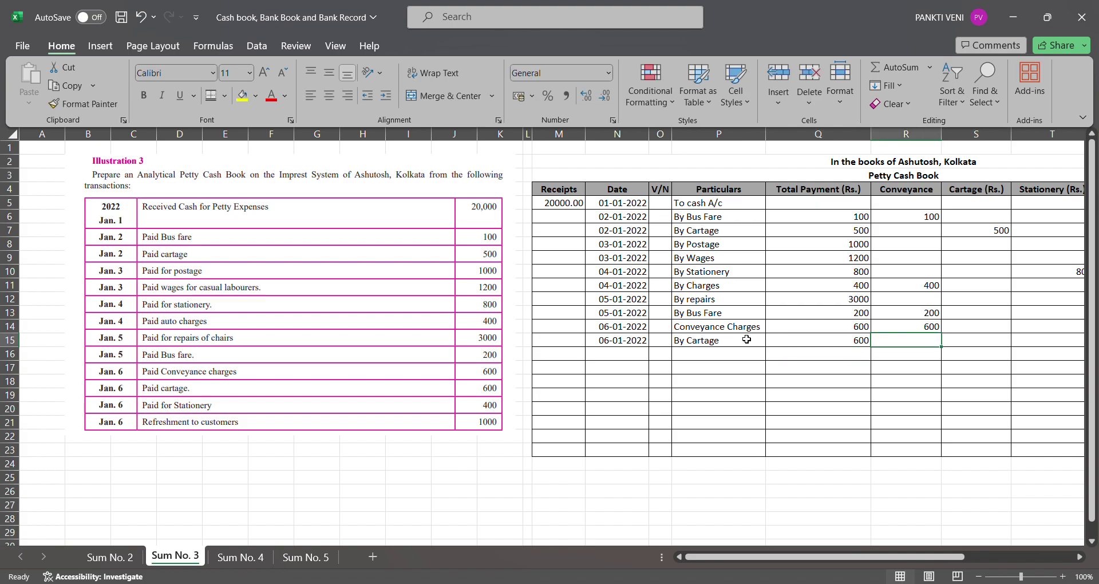
type("600")
key("Return")
Add 06/01/2022 'By Stationery' in row 16 with 400 total and 400 under Stationery
key("Left")
key("Left")
key("Left")
key("Left")
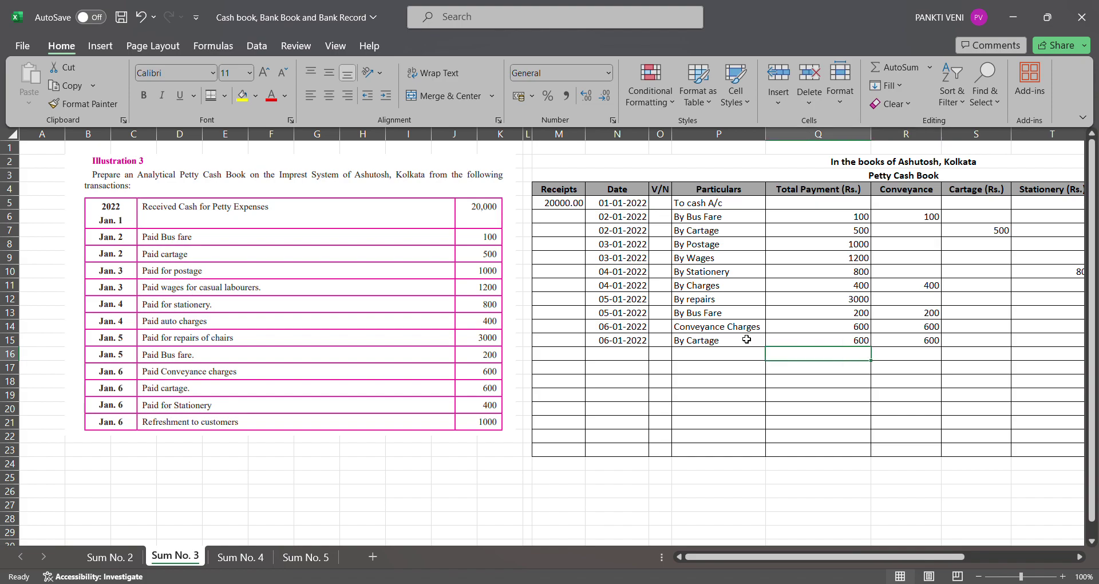
type("06/0")
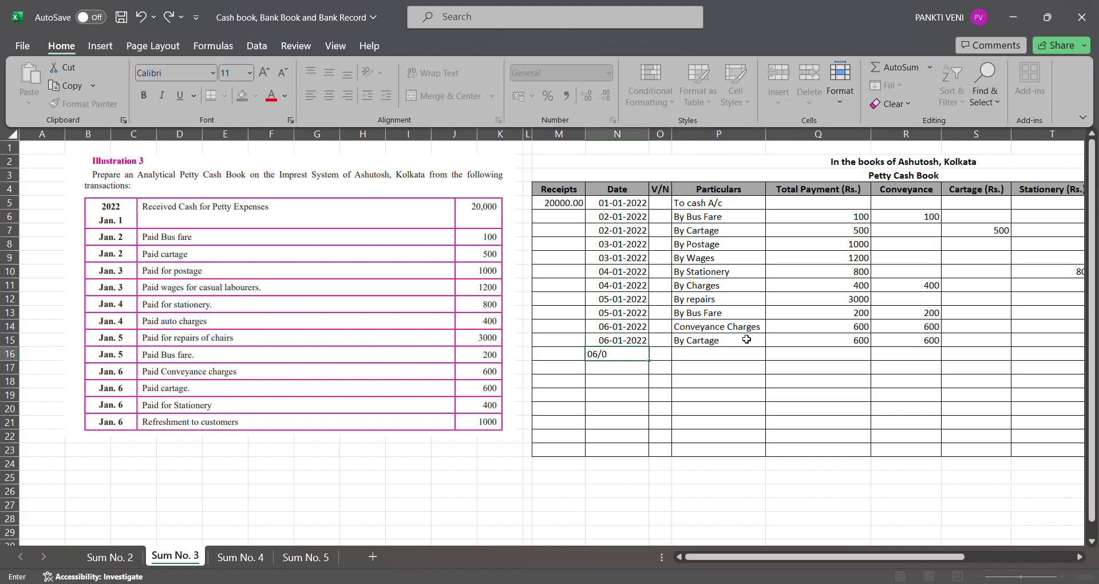
type("1/2022")
key("Right")
key("Right")
type("By Sta")
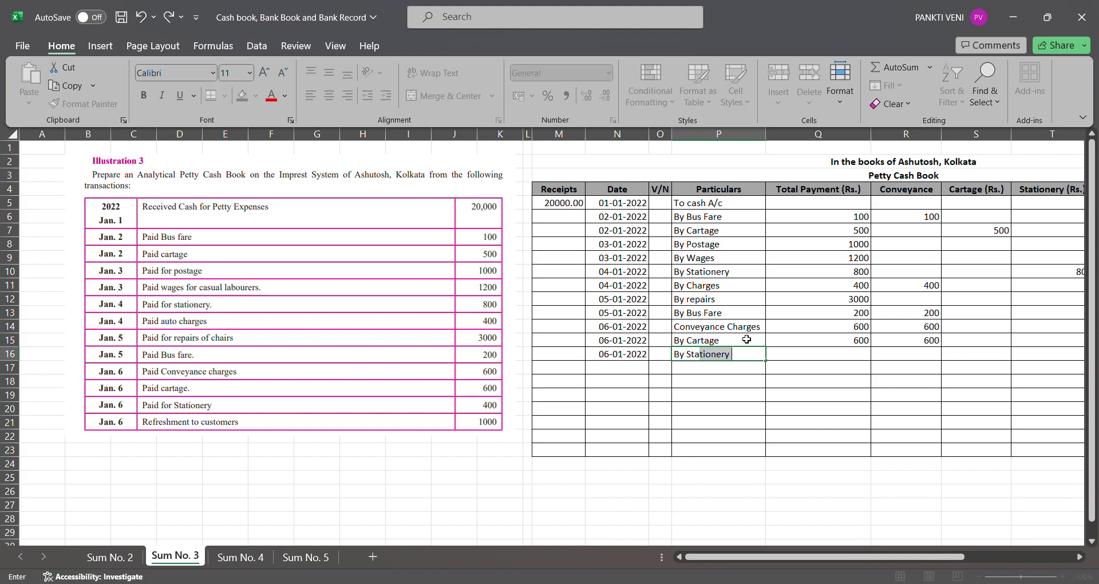
key("Right")
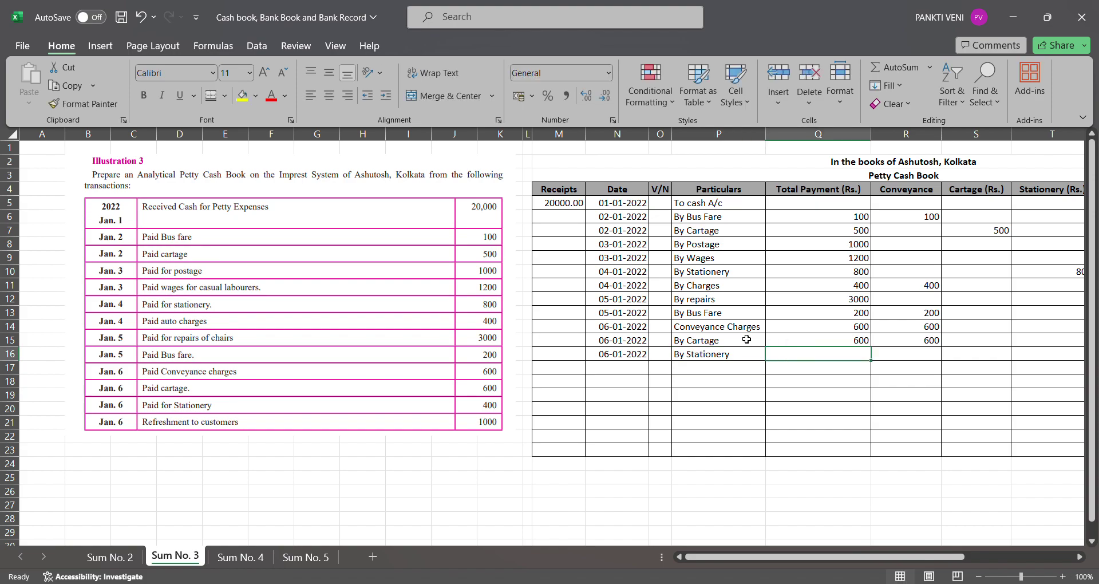
type("400")
key("Right")
key("Right")
key("Right")
type("4")
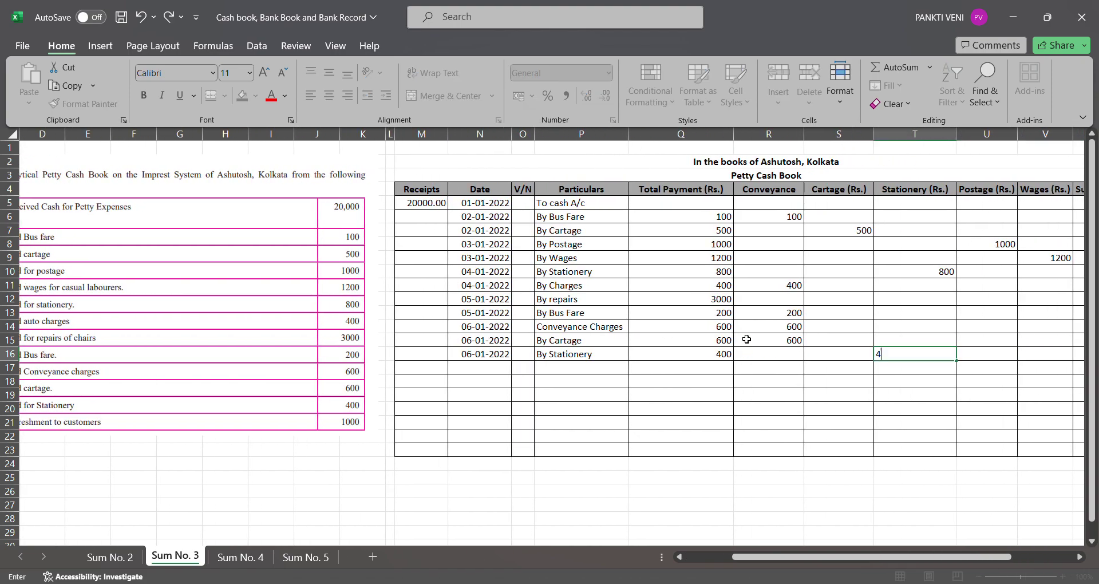
type("00")
key("Return")
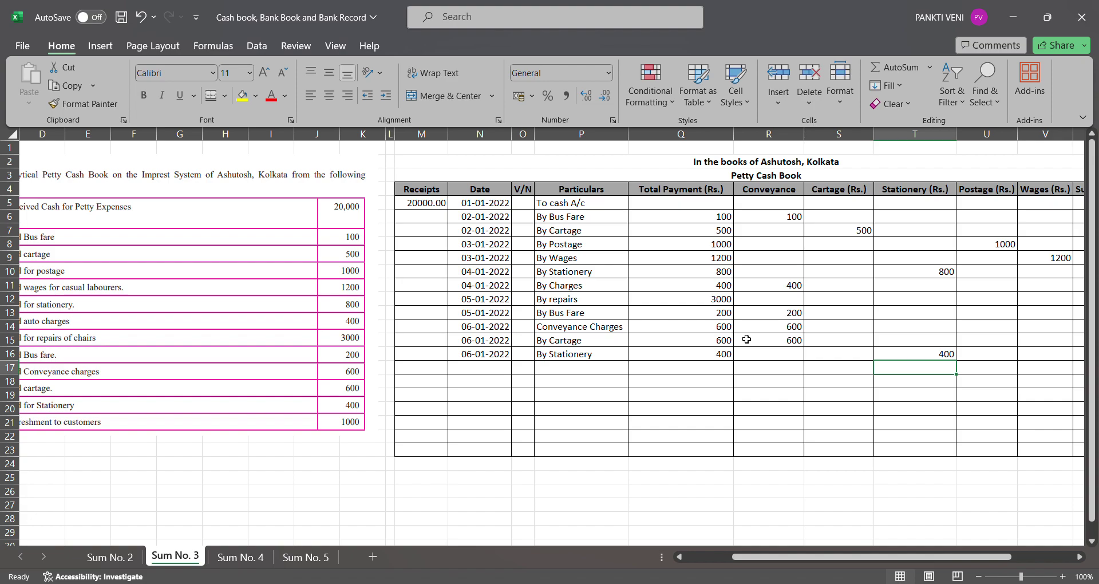
Add 06-01-2022 'By general exp' in row 17 with 1000 total and 1000 under Sundries
key("Left")
key("Left")
key("Left")
key("Left")
key("Left")
key("Left")
key("Left")
key("Left")
key("Left")
key("Left")
key("Left")
key("Left")
key("Left")
key("Left")
key("Left")
key("Left")
key("Down")
key("Down")
key("Down")
key("Down")
key("Down")
key("Down")
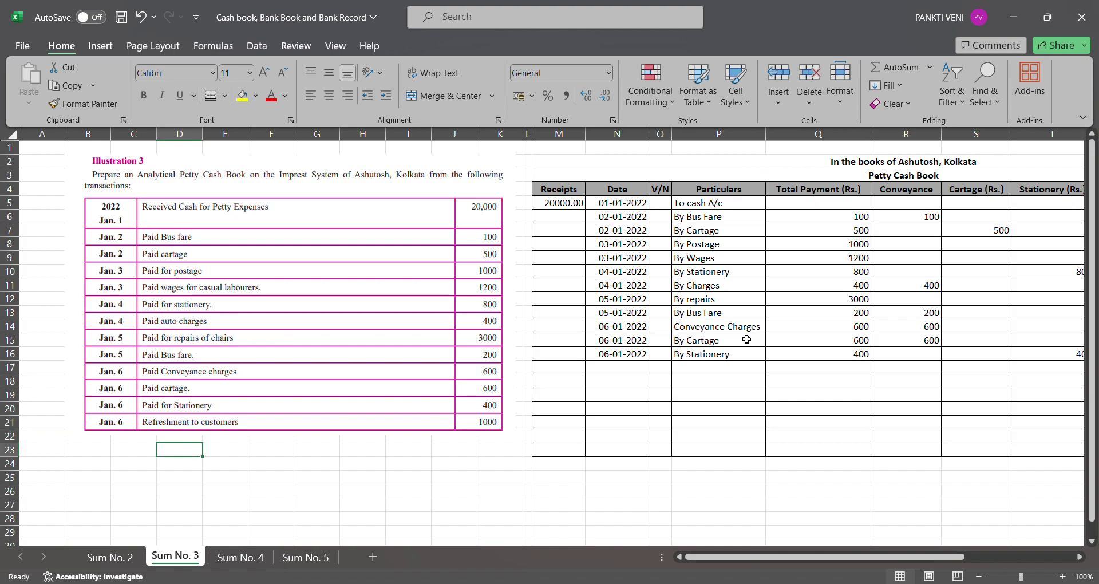
key("Right")
key("Right")
key("Right")
key("Right")
key("Right")
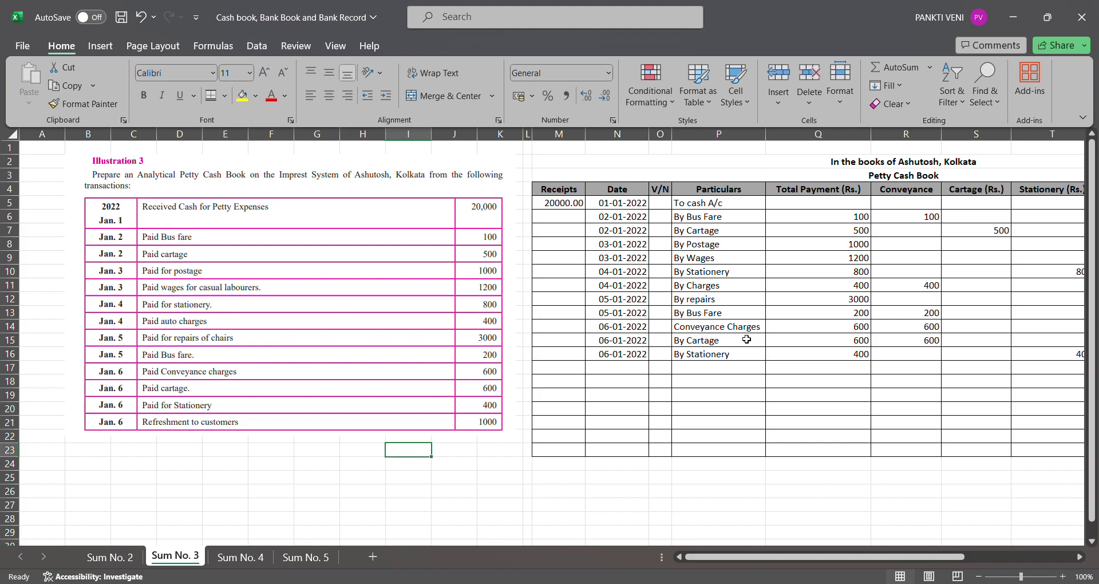
left_click(615, 393)
key("Up")
key("Up")
type("06-01-2022")
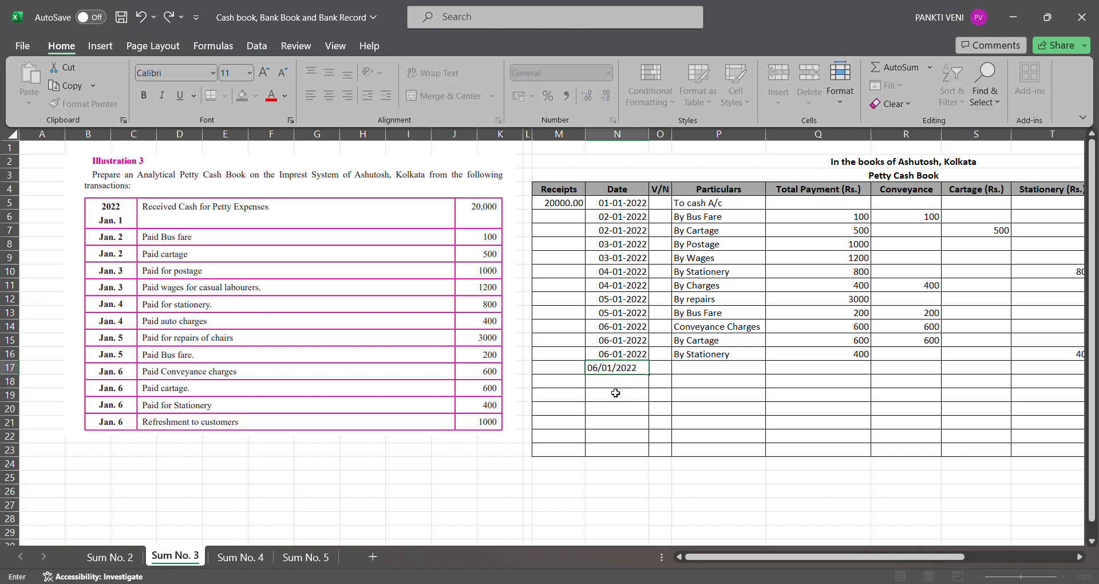
key("Tab")
key("Tab")
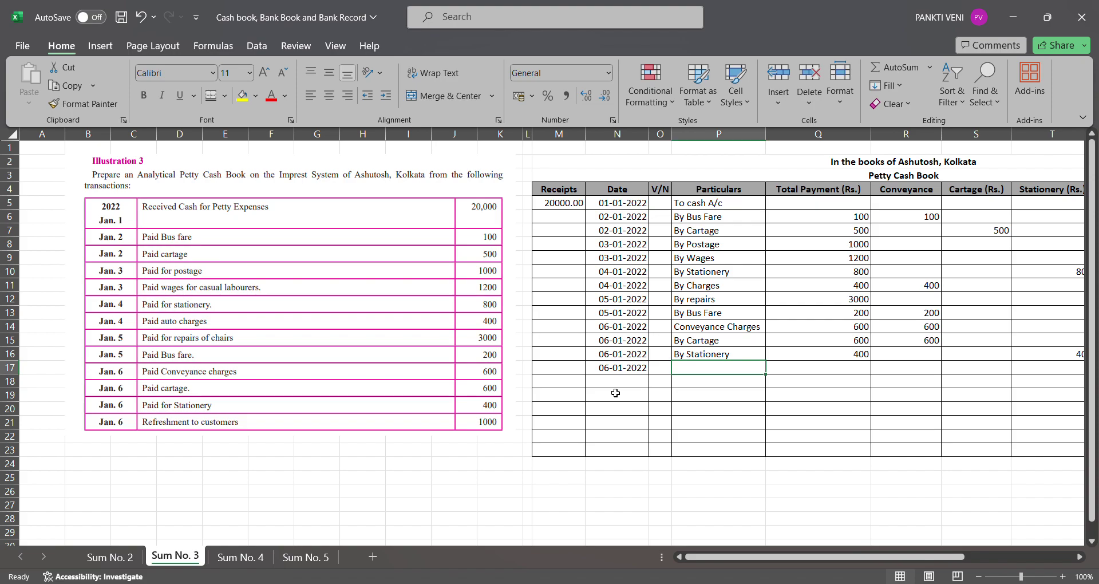
type("By genera")
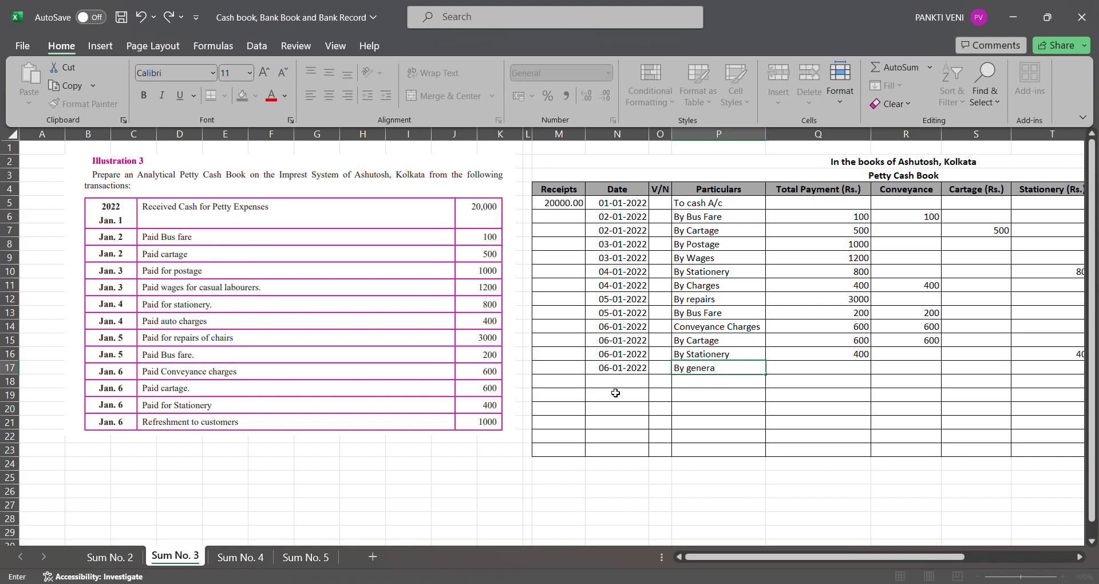
type("le")
key("BackSpace")
type("exp")
key("Tab")
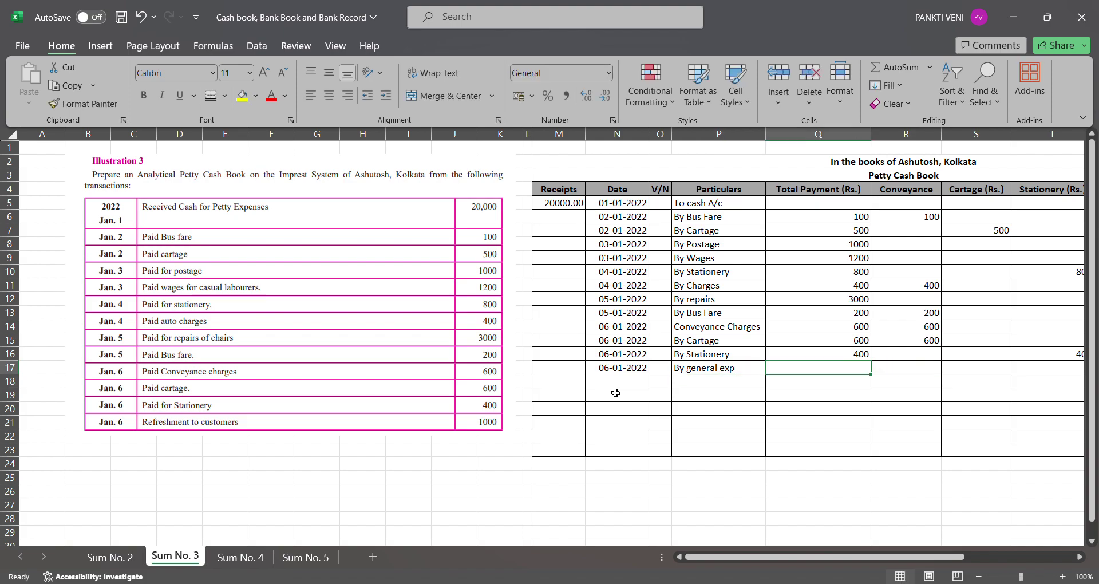
type("1000")
key("Tab")
key("Tab")
key("Tab")
key("Tab")
key("Tab")
key("Tab")
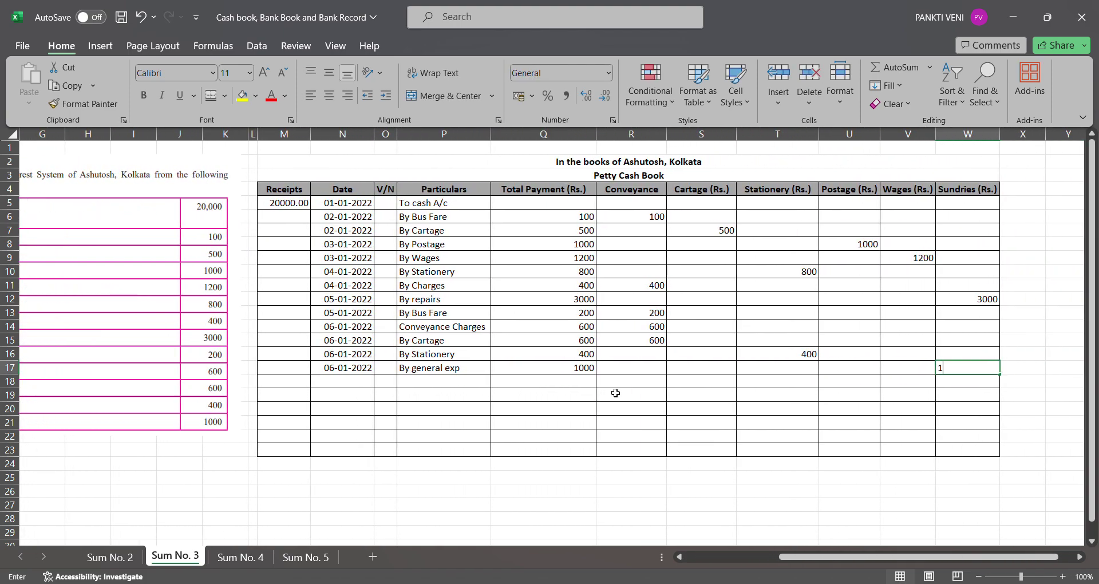
type("1000")
key("Return")
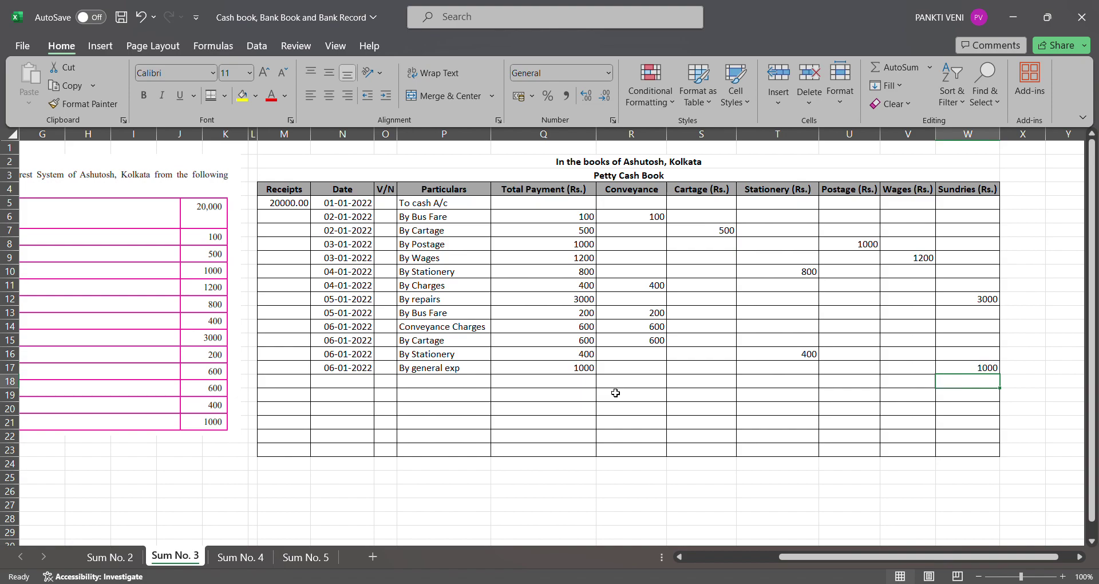
key("Left")
key("Left")
key("Left")
key("Left")
key("Left")
key("Left")
key("Down")
Total each payment column in row 19 with SUM formulas and bold the totals
type("=sum(")
key("Up")
key("Up")
key("ctrl+shift+Up")
key("ctrl+Return")
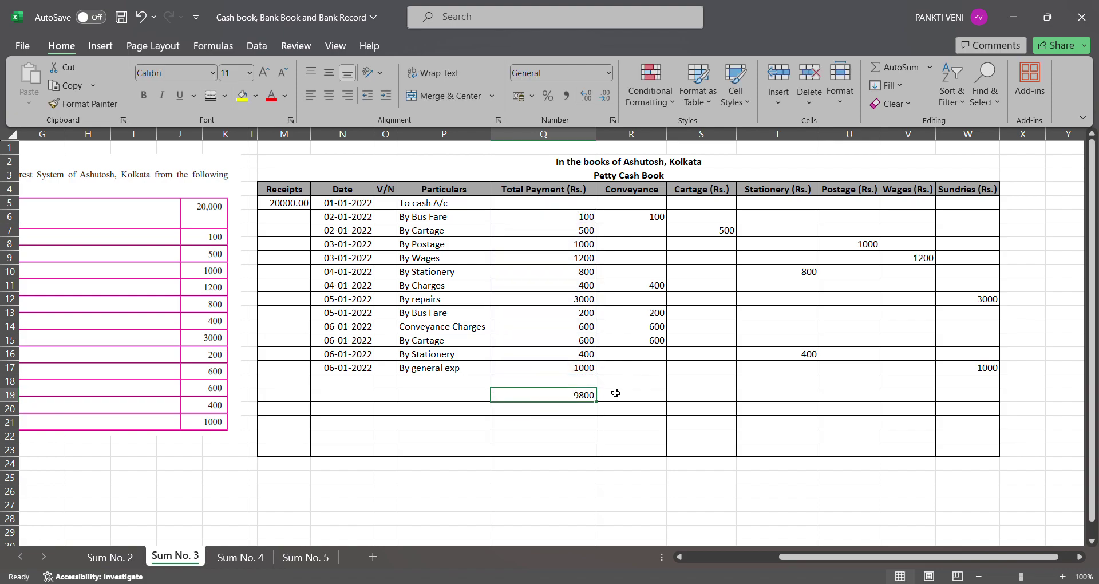
key("ctrl+c")
key("ctrl+shift+Right")
key("ctrl+shift+Left")
key("shift+Right")
key("shift+Right")
key("shift+Right")
key("shift+Right")
key("shift+Right")
key("shift+Right")
key("Return")
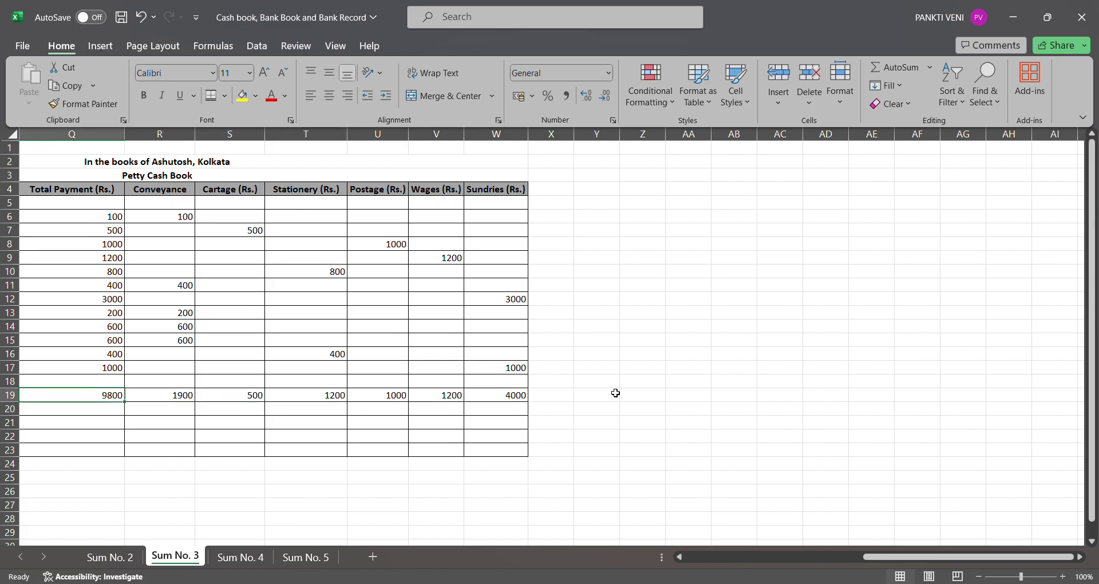
key("ctrl+shift+Right")
key("ctrl+b")
Format all amounts from row 6 to row 19 in Comma Style with no decimals
key("Left")
key("Right")
key("Up")
key("Up")
key("Up")
key("Up")
key("Up")
key("Up")
key("ctrl+Up")
key("shift+Right")
key("shift+Right")
key("shift+Right")
key("shift+Right")
key("shift+Right")
key("shift+Right")
key("shift+Down")
key("shift+Down")
key("shift+Down")
key("shift+Down")
key("shift+Down")
key("shift+Down")
key("shift+Down")
key("shift+Down")
key("shift+Down")
key("shift+Down")
key("shift+Down")
key("shift+Down")
key("shift+Down")
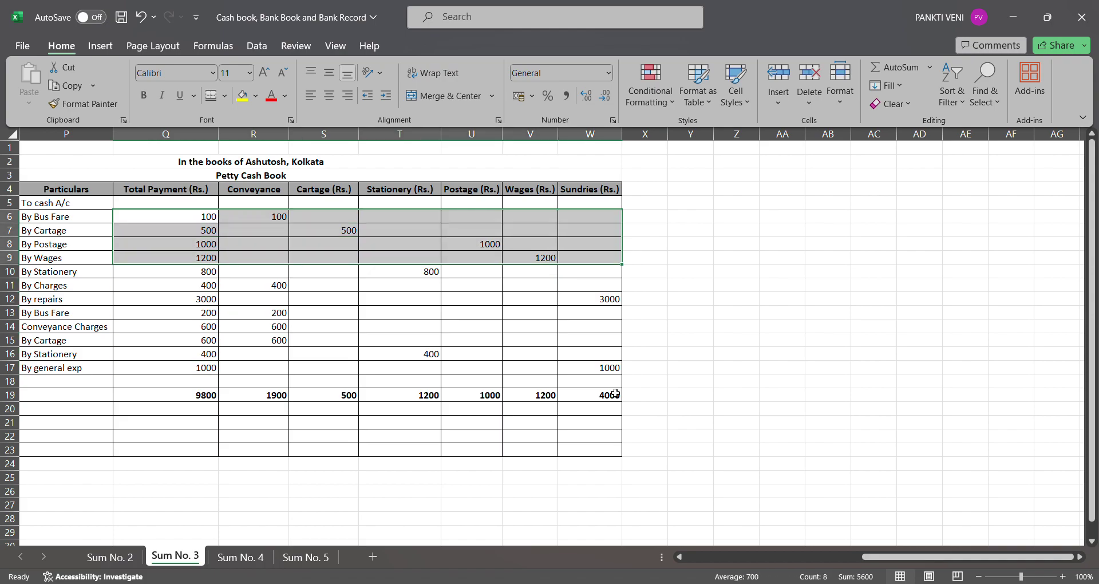
key("alt+h")
key("k")
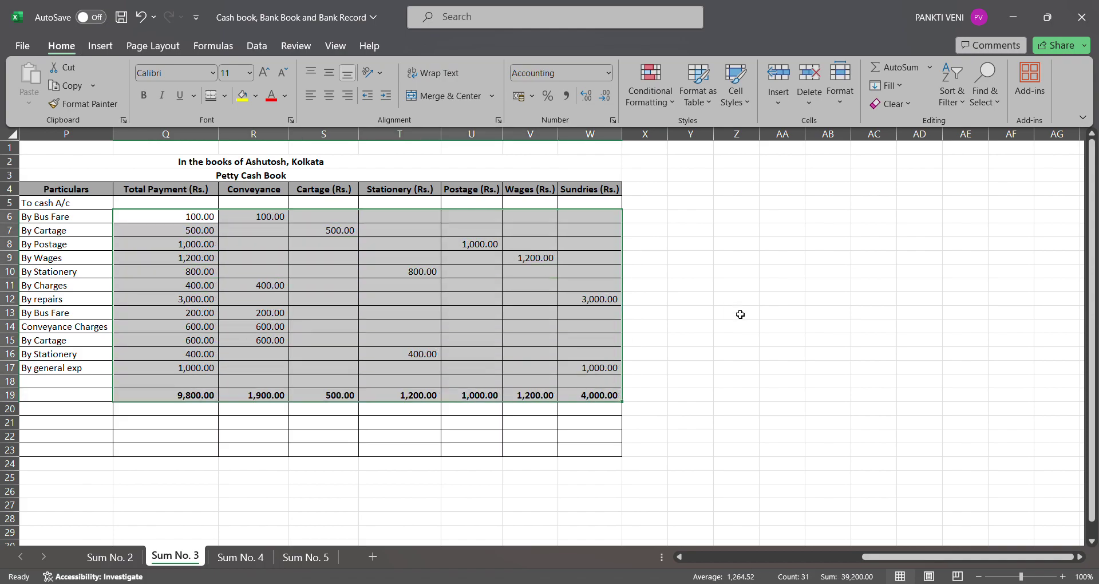
double_click(605, 99)
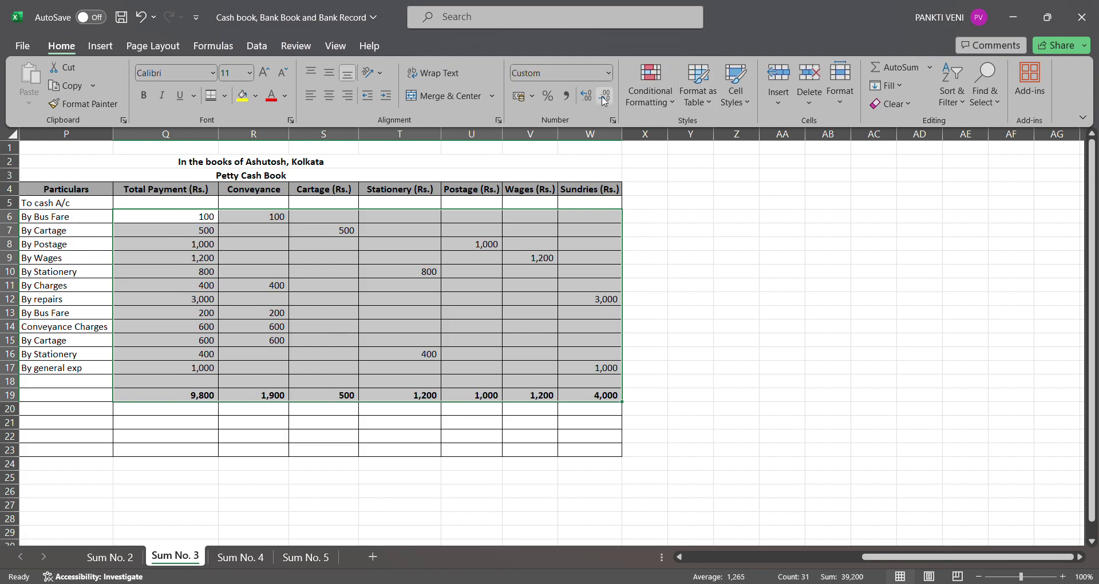
Enter date 06-01-2022 in row 20 and the balance formula +20000-9800, giving 10200
key("Down")
key("Down")
key("Down")
key("Down")
key("Down")
key("Down")
key("Down")
key("Down")
key("Down")
key("Down")
key("Down")
key("Down")
key("Down")
key("Down")
key("Down")
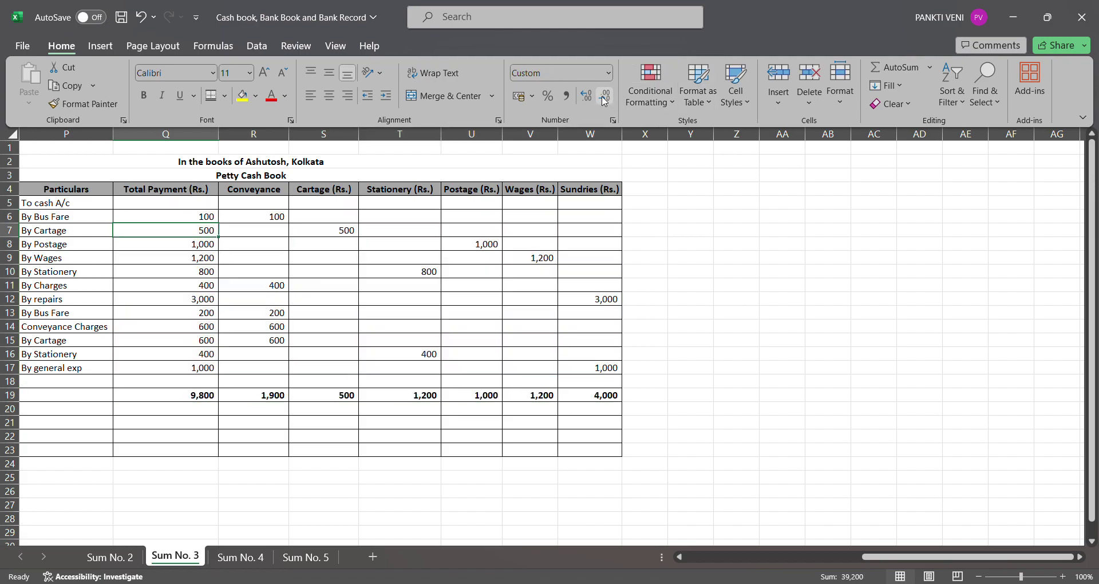
key("Left")
key("Left")
key("Left")
key("Left")
key("Left")
key("Left")
key("Left")
key("Left")
key("Left")
key("Left")
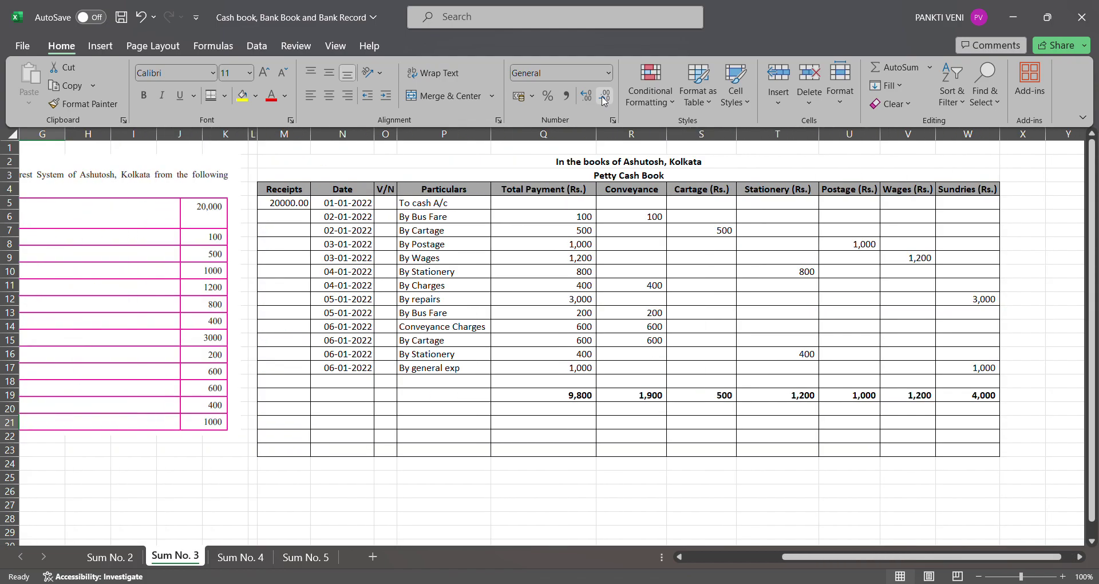
key("Right")
key("Right")
key("Right")
key("Right")
key("Right")
key("Right")
key("Right")
key("Right")
key("Up")
key("Right")
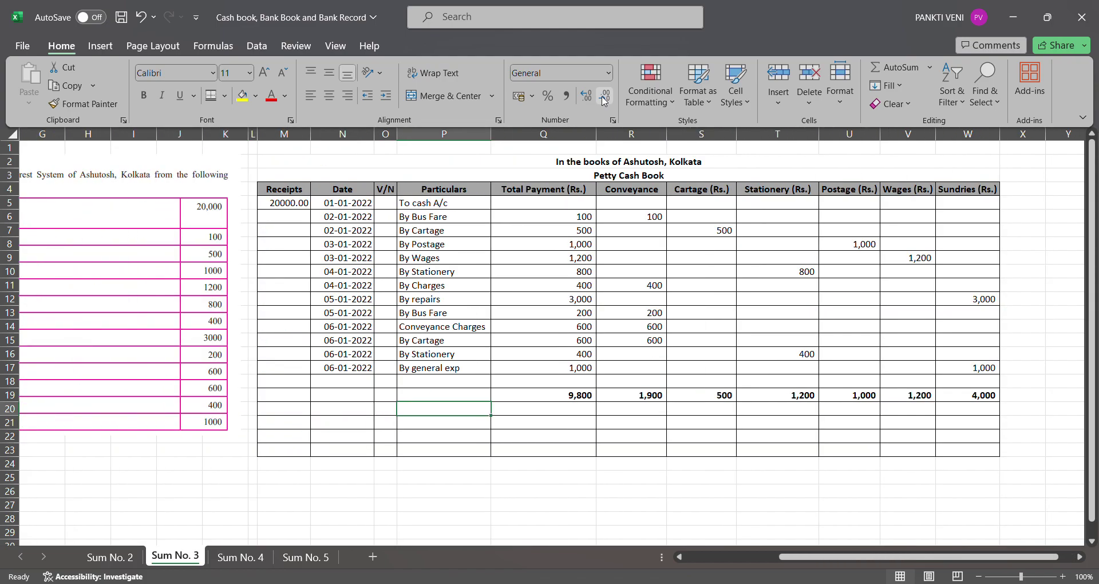
key("Left")
key("Left")
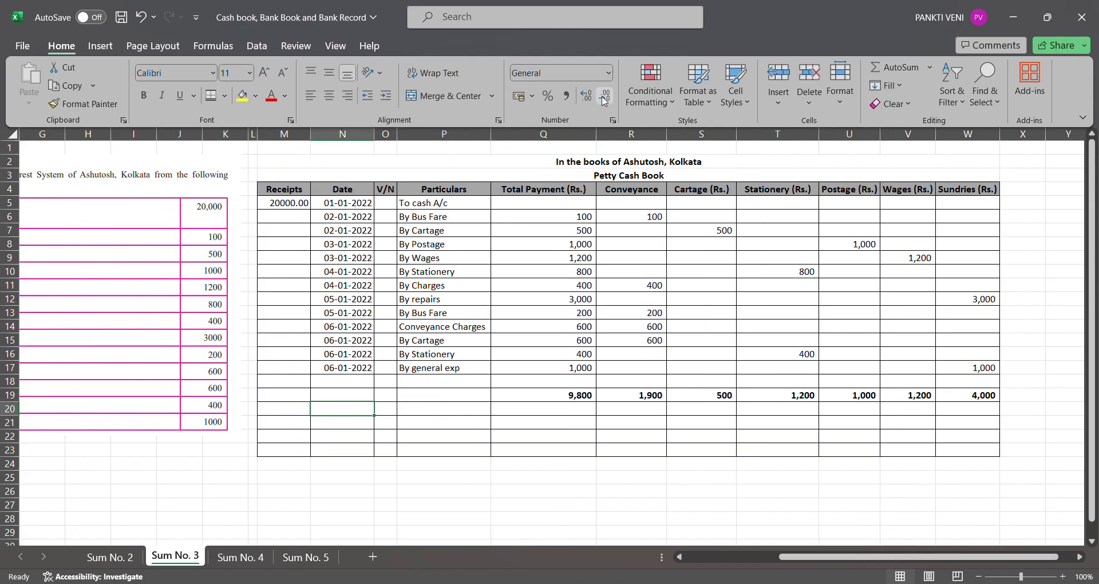
key("Left")
key("Left")
key("Left")
key("Left")
key("Left")
key("Left")
key("Left")
key("Left")
key("Left")
key("Left")
key("Left")
key("Left")
key("Left")
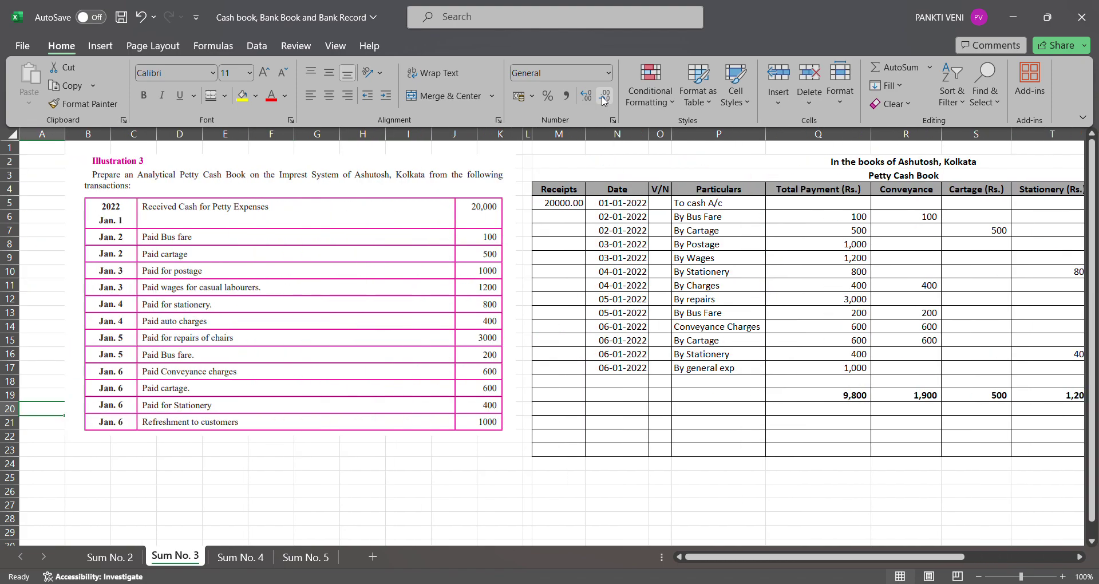
key("Right")
key("Right")
key("Right")
key("Right")
key("Right")
key("Right")
key("Right")
key("Right")
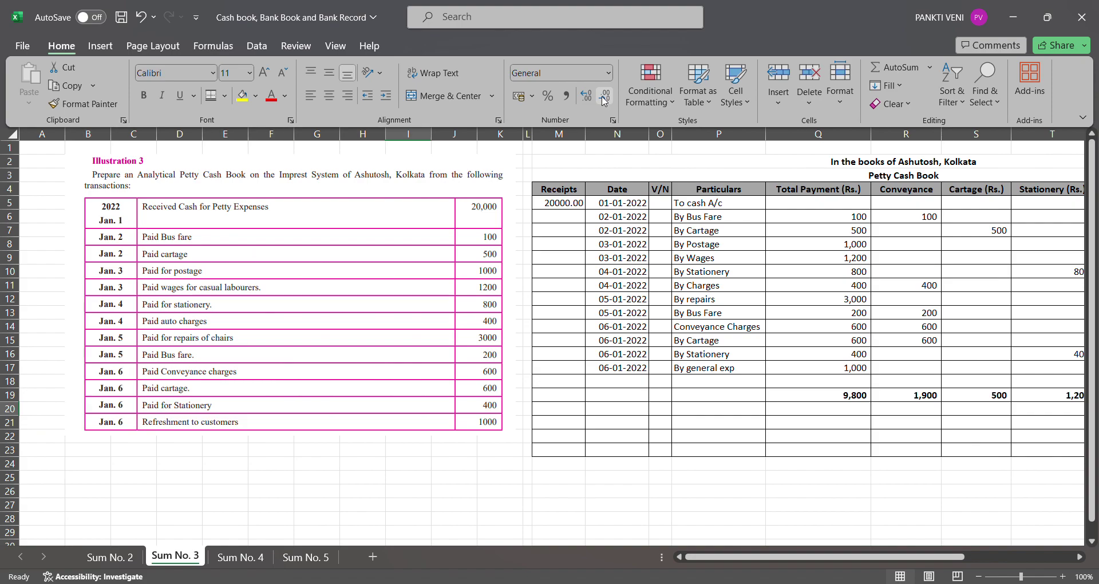
key("Right")
key("Right")
key("Right")
key("Right")
key("Right")
key("Right")
key("Right")
key("Left")
key("Left")
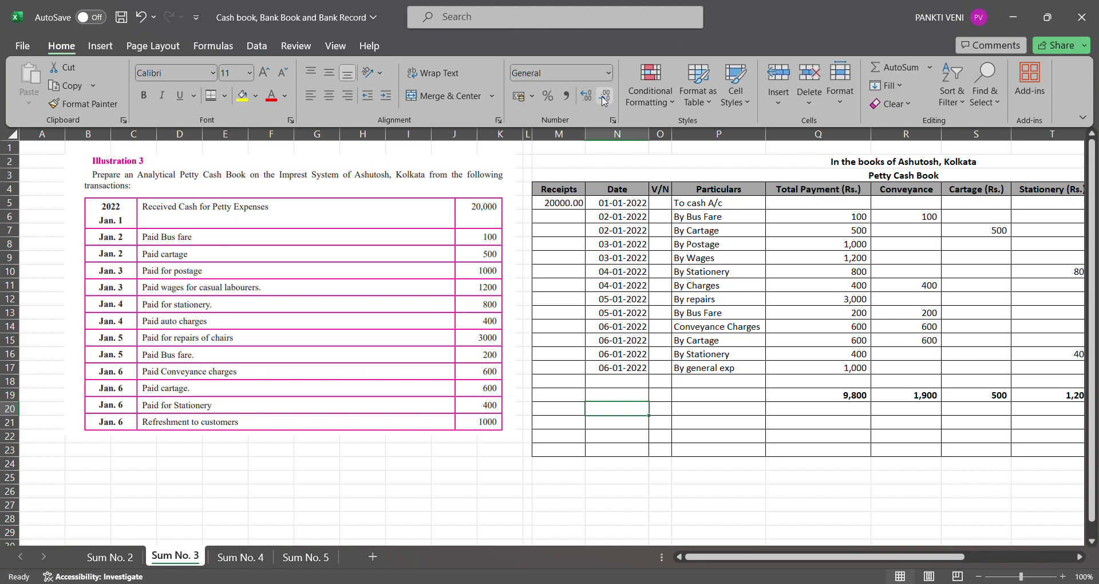
type("06/0")
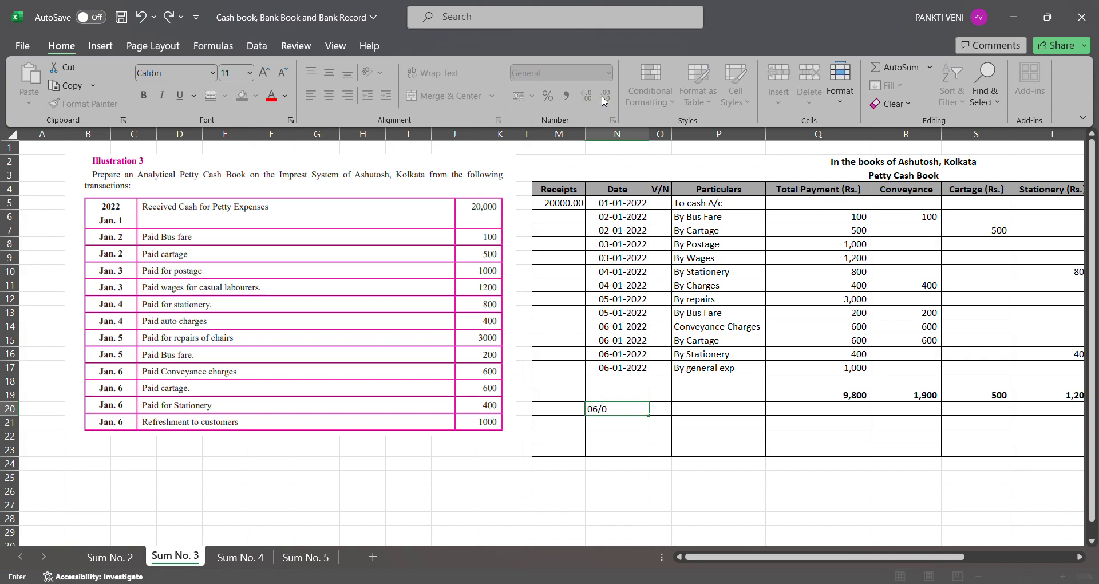
type("1/2022")
key("Right")
key("Right")
key("Right")
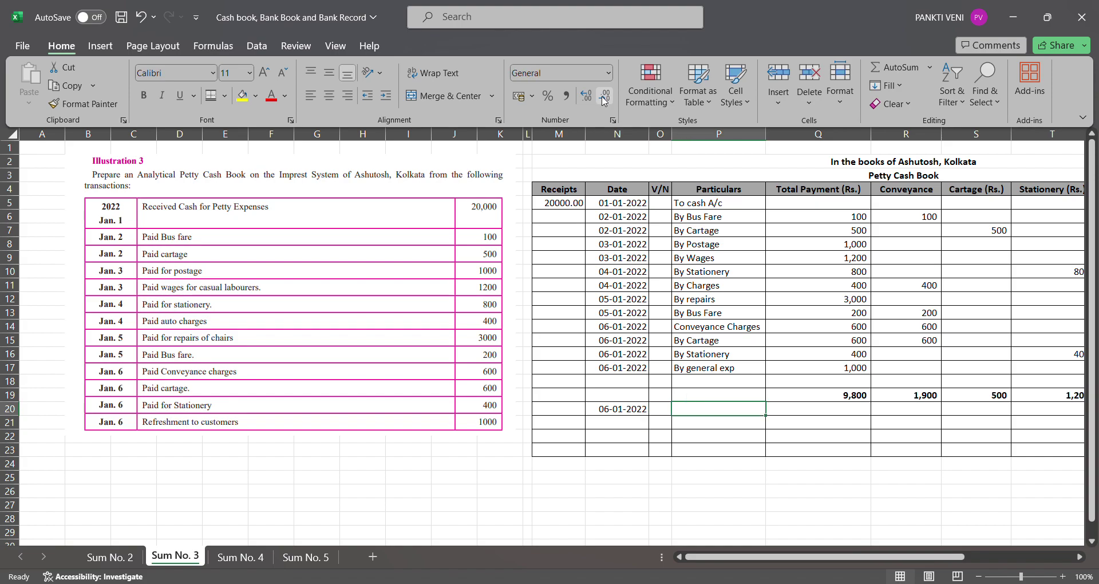
type("+20000-")
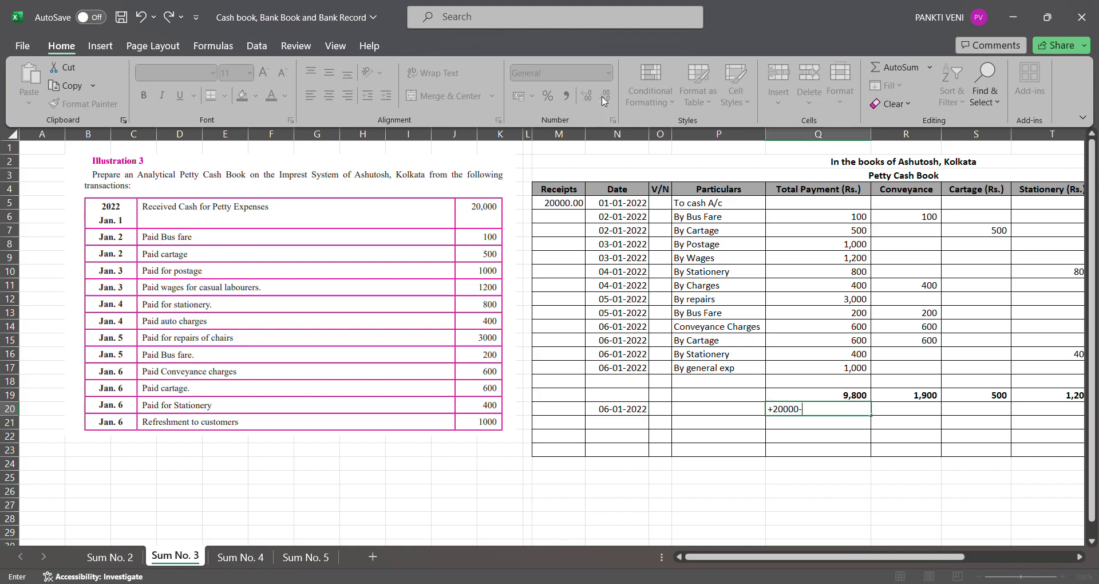
type("9800")
key("Return")
Label the row 20 balance 'By Bal C/d' and check it against the 9,800 total payment
key("Up")
key("Left")
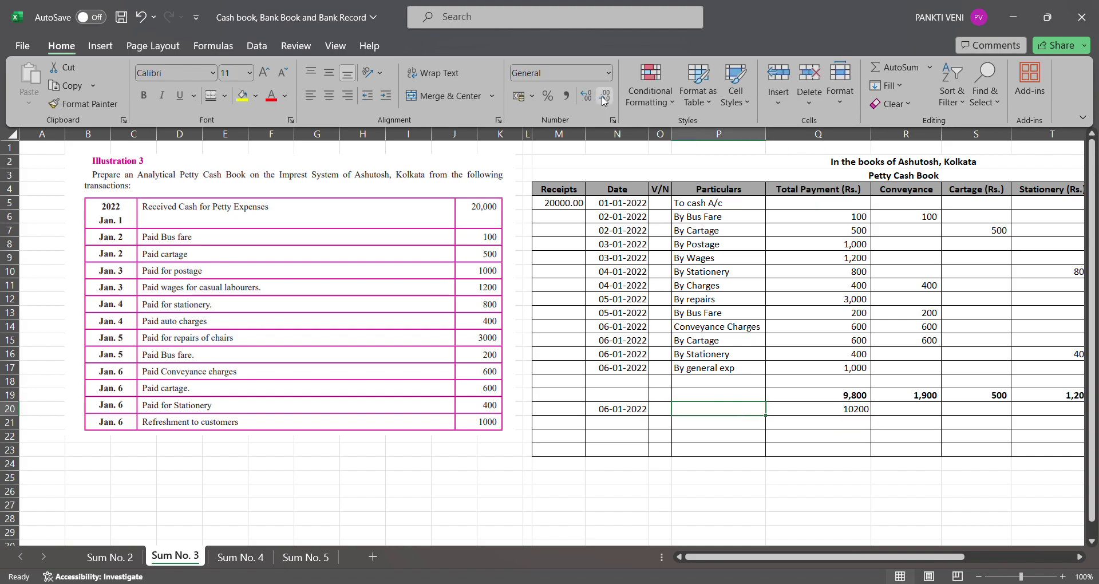
type("To")
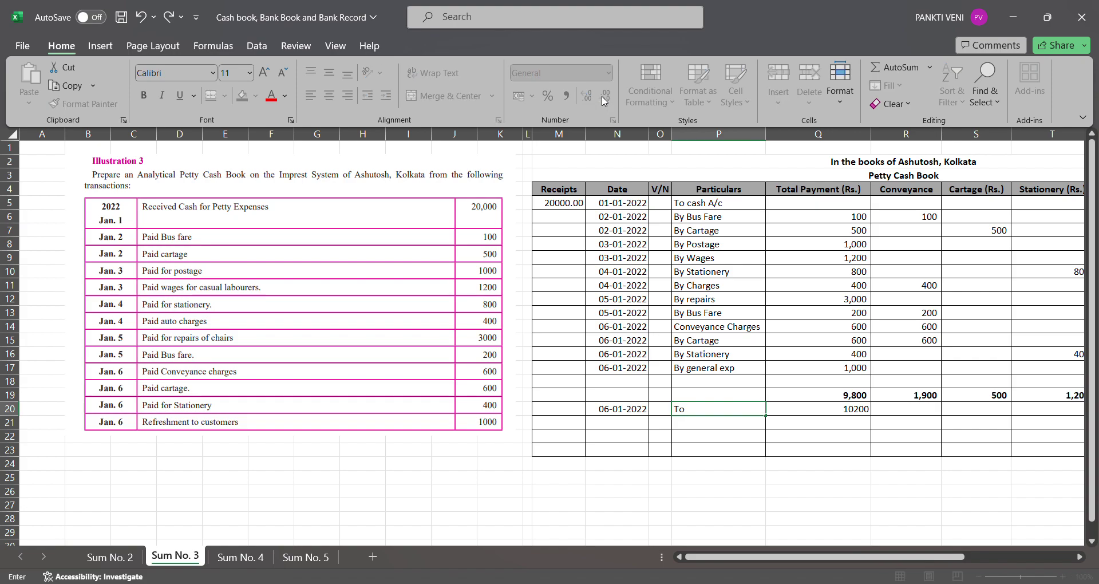
key("BackSpace")
key("BackSpace")
type("By Bal C/d")
key("Return")
key("Left")
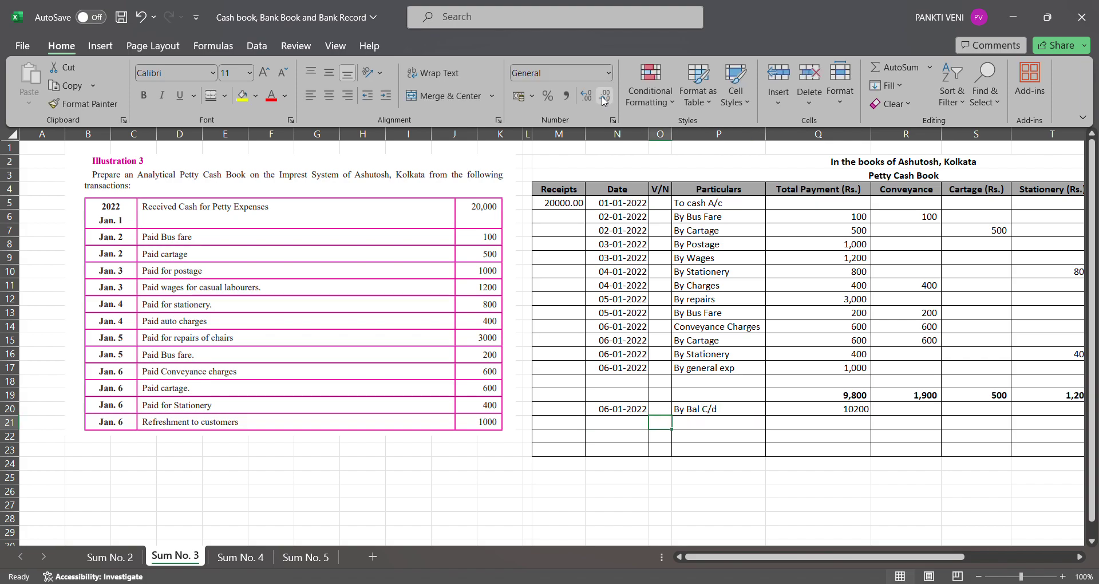
key("Right")
key("Up")
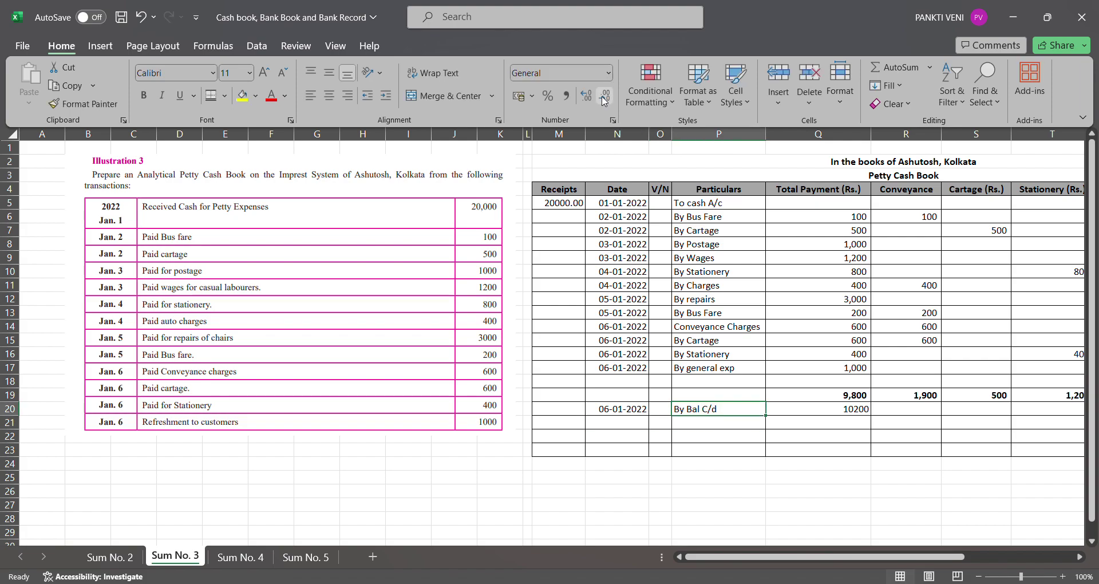
key("Right")
key("Down")
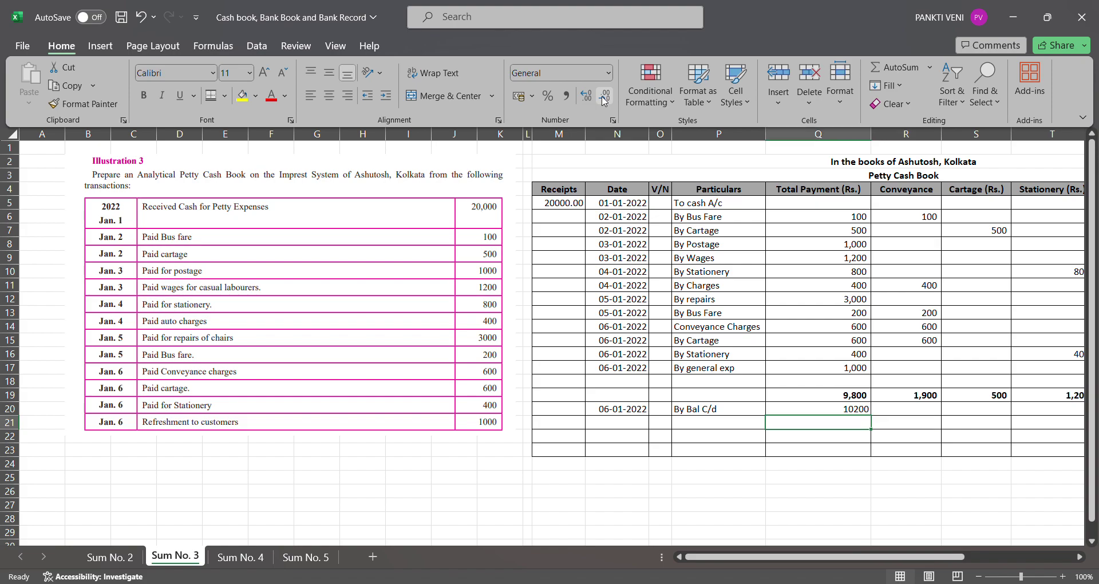
key("Up")
key("Up")
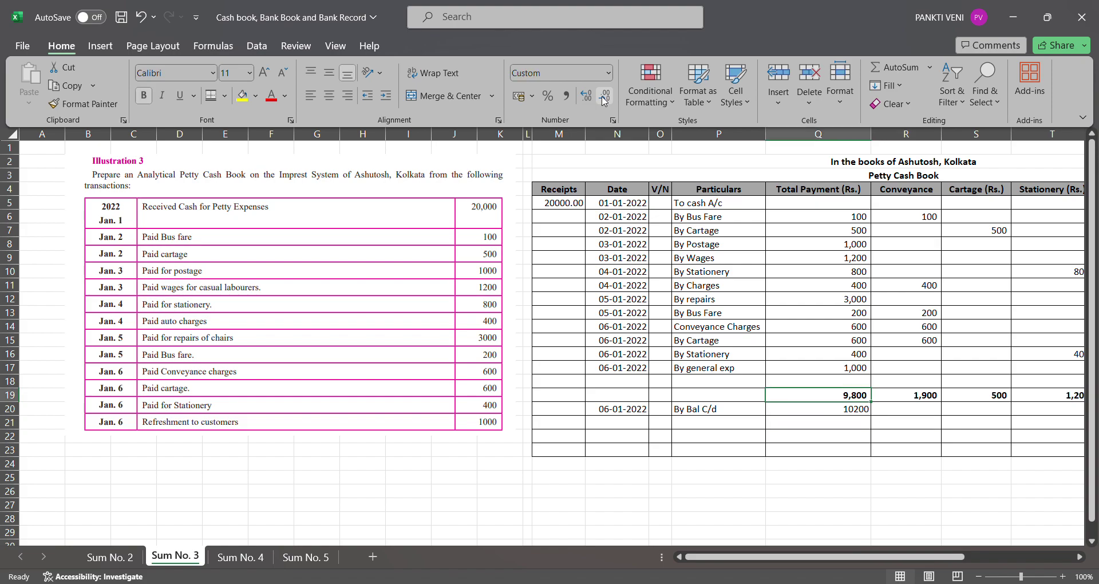
key("Down")
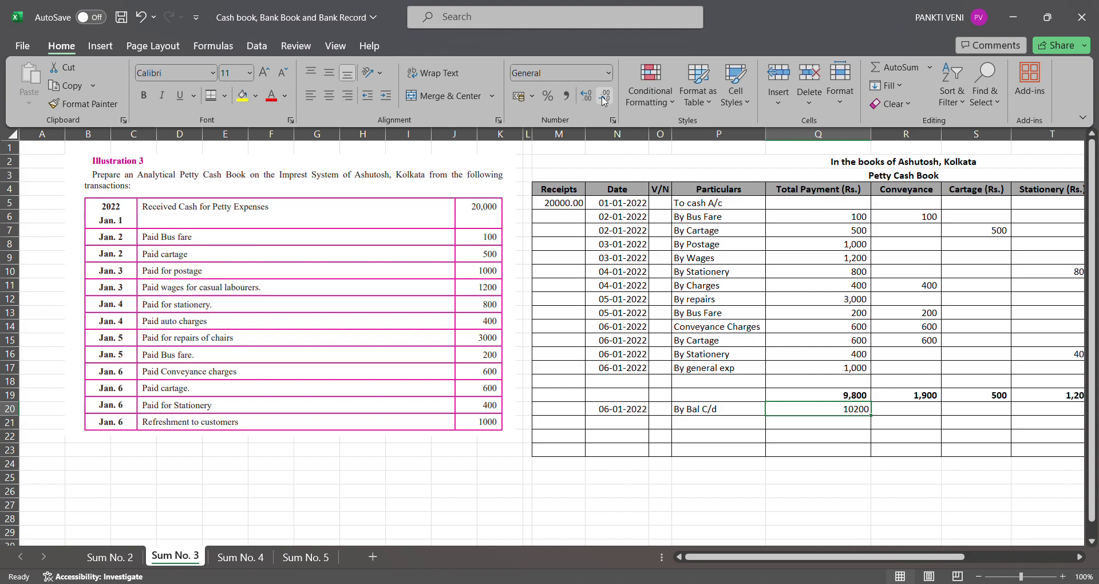
key("Right")
key("Right")
key("Right")
key("Right")
key("Right")
key("Right")
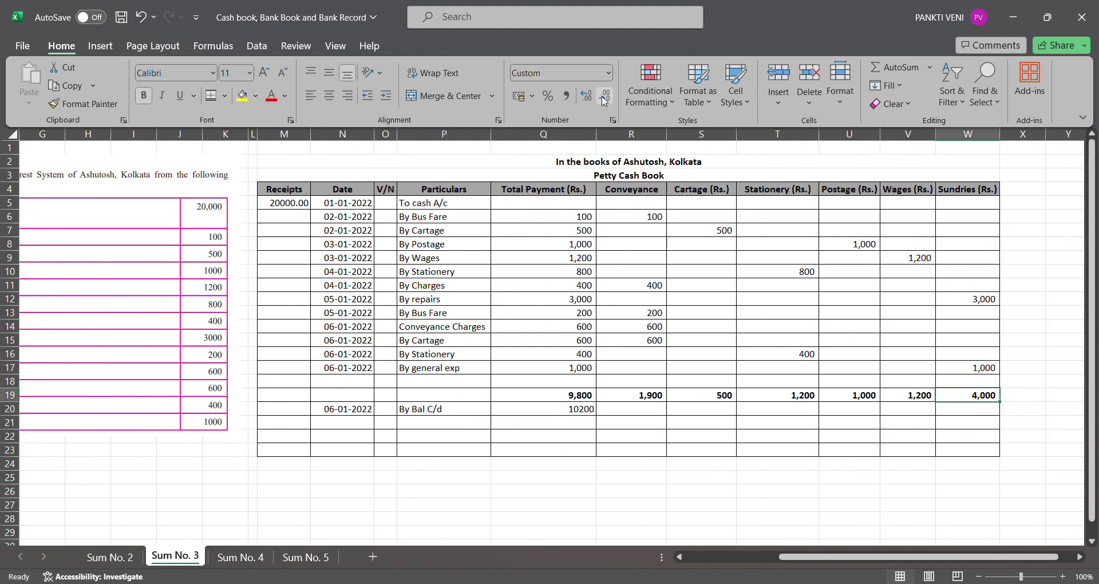
Type 'Total' in P19 and make it bold
key("Up")
key("shift+Left")
key("shift+Left")
key("shift+Left")
key("shift+Left")
key("shift+Left")
key("shift+Left")
key("shift+Left")
key("shift+Left")
key("Left")
key("Left")
key("Left")
key("Left")
key("Left")
key("Left")
key("Left")
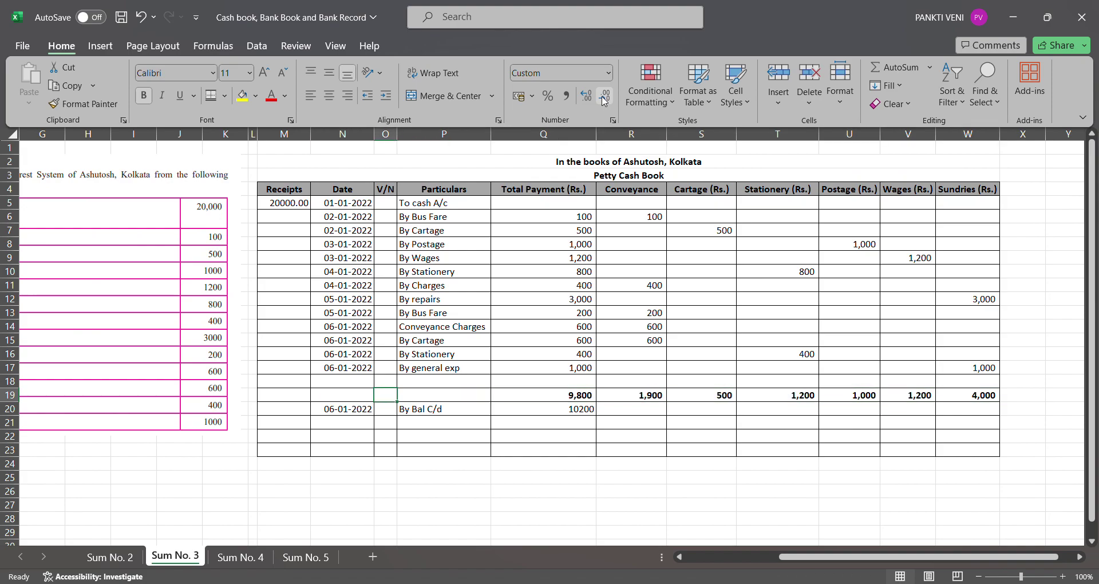
type("Total")
key("Return")
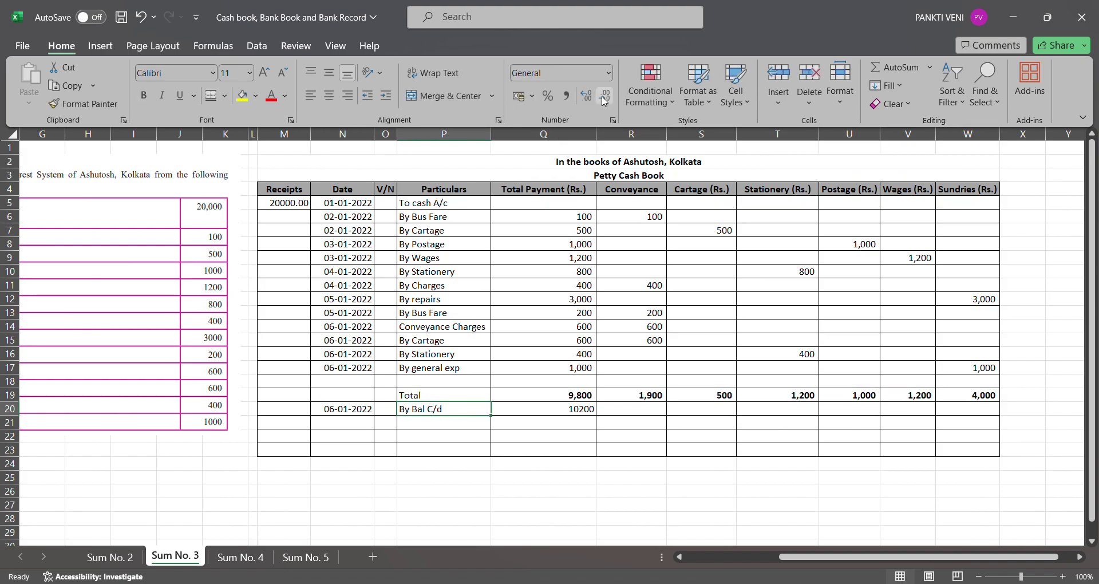
key("Right")
key("Up")
key("Left")
key("ctrl+b")
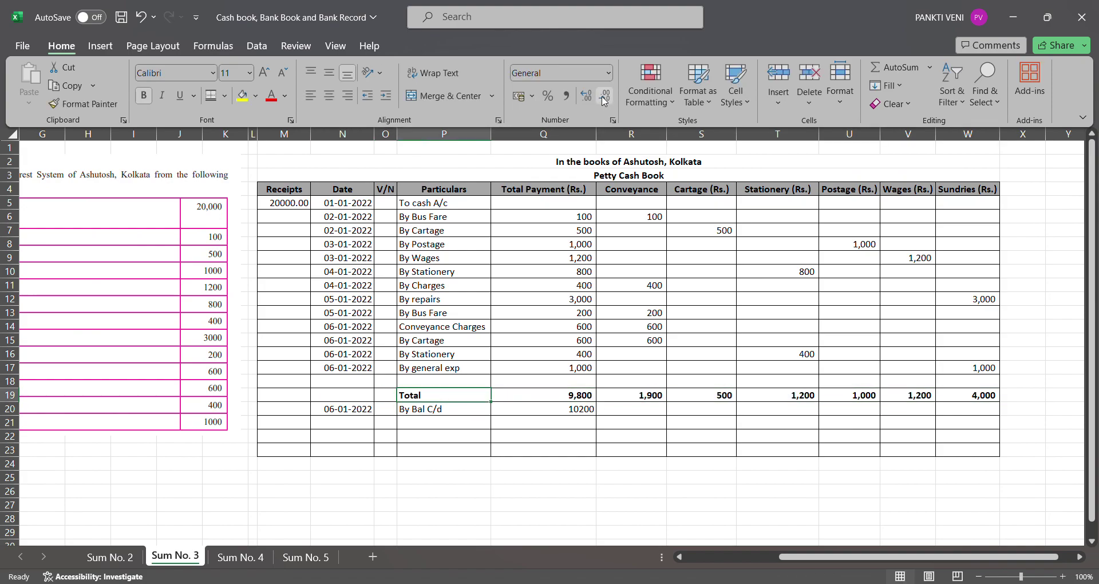
Apply Thick Outside Borders to the totals row across M19:W19
key("ctrl+shift+Right")
key("alt+h")
key("b")
key("t")
key("Down")
key("Up")
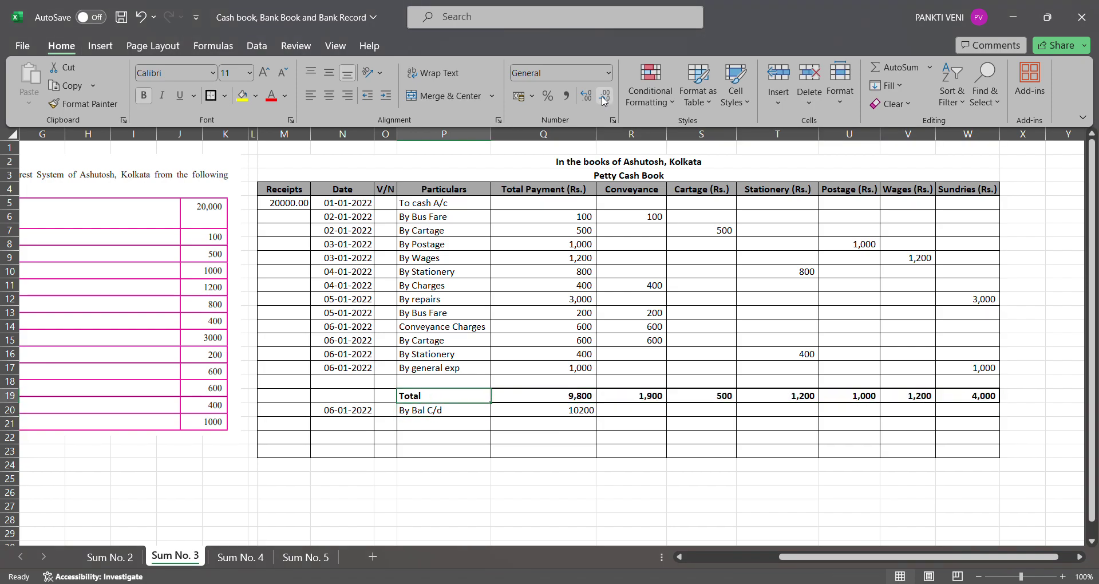
key("Left")
key("Left")
key("Left")
key("shift+Right")
key("shift+Right")
key("alt+h")
key("b")
key("t")
key("Right")
key("Right")
key("Right")
key("Right")
key("Right")
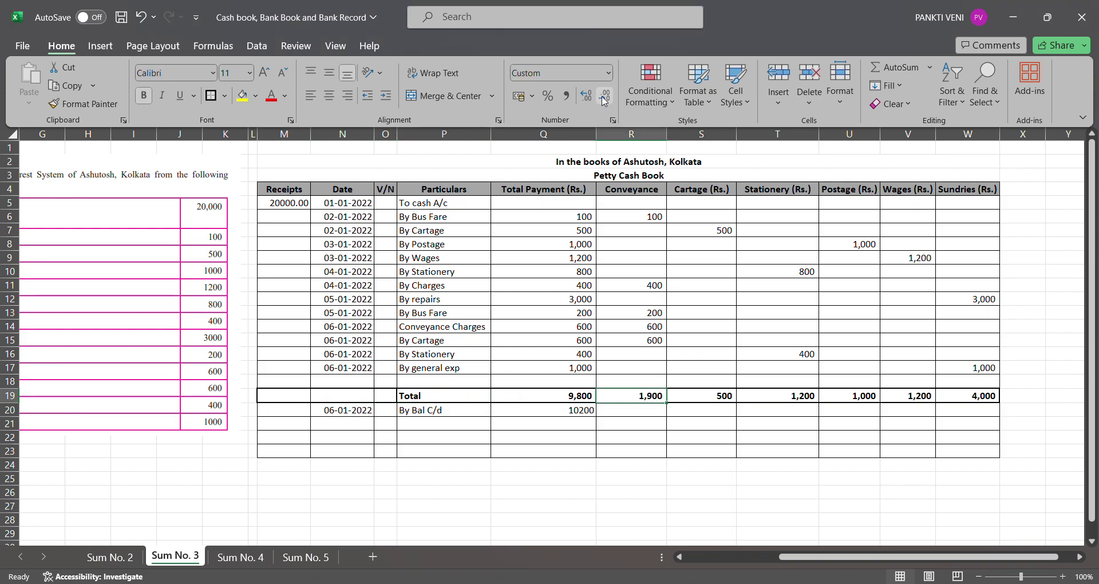
Move to the Sum No. 4 sheet with the empty Bank Reconciliation Statement
key("ctrl+Page_Down")
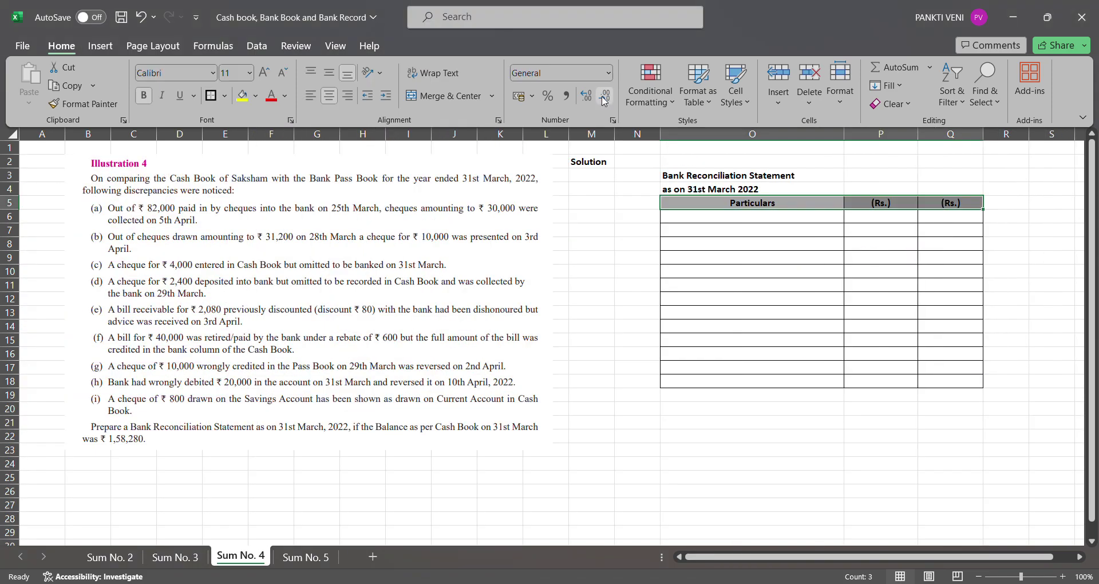
key("shift+Left")
key("shift+Left")
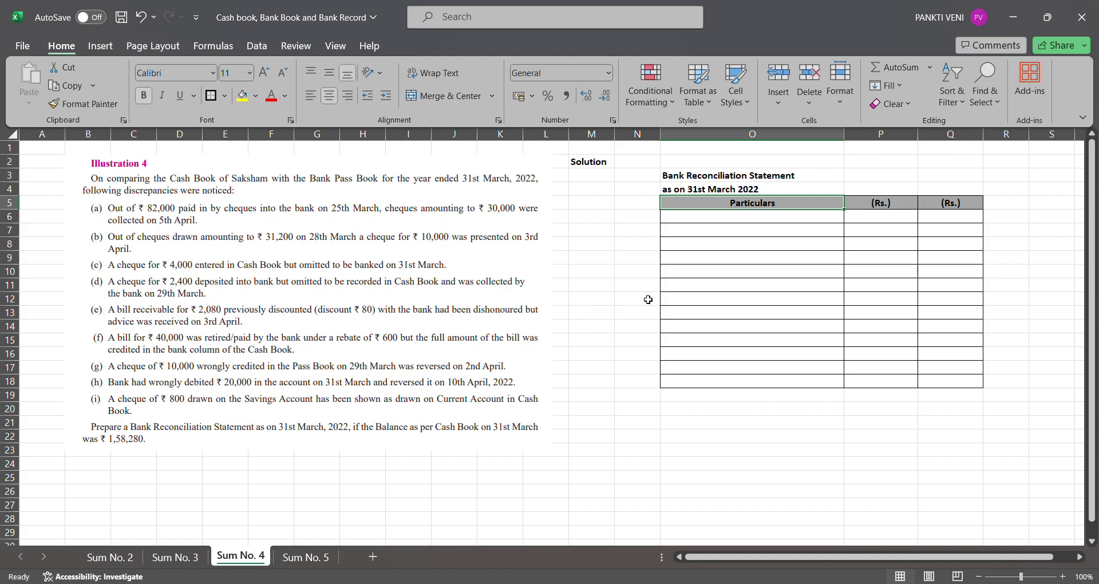
Enter the label 'Balance as per Cash book ( Dr)' in row 7 of the statement
left_click(696, 261)
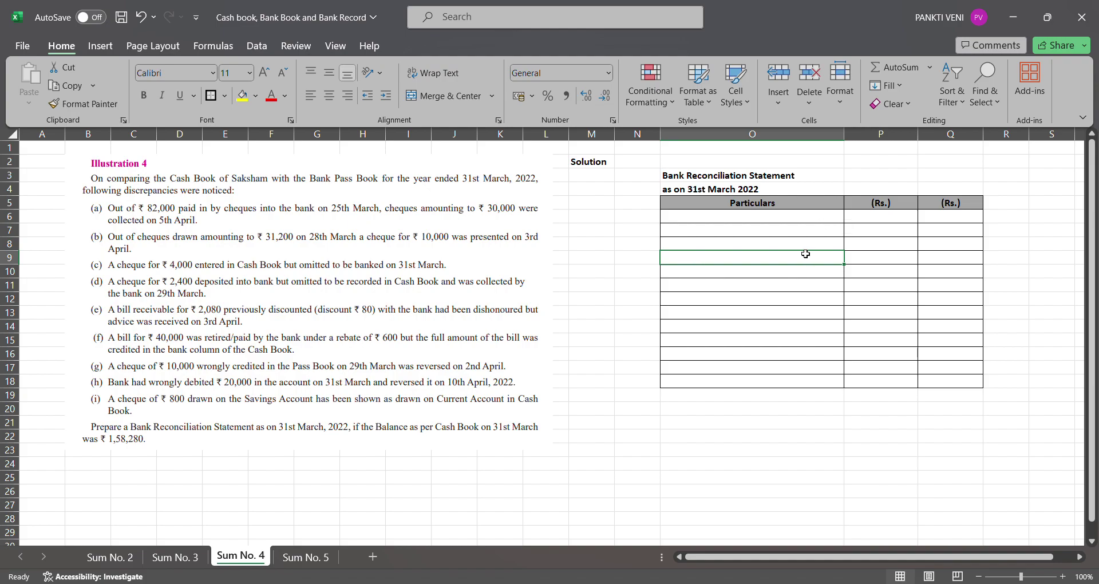
key("Up")
key("Up")
type("Balance ")
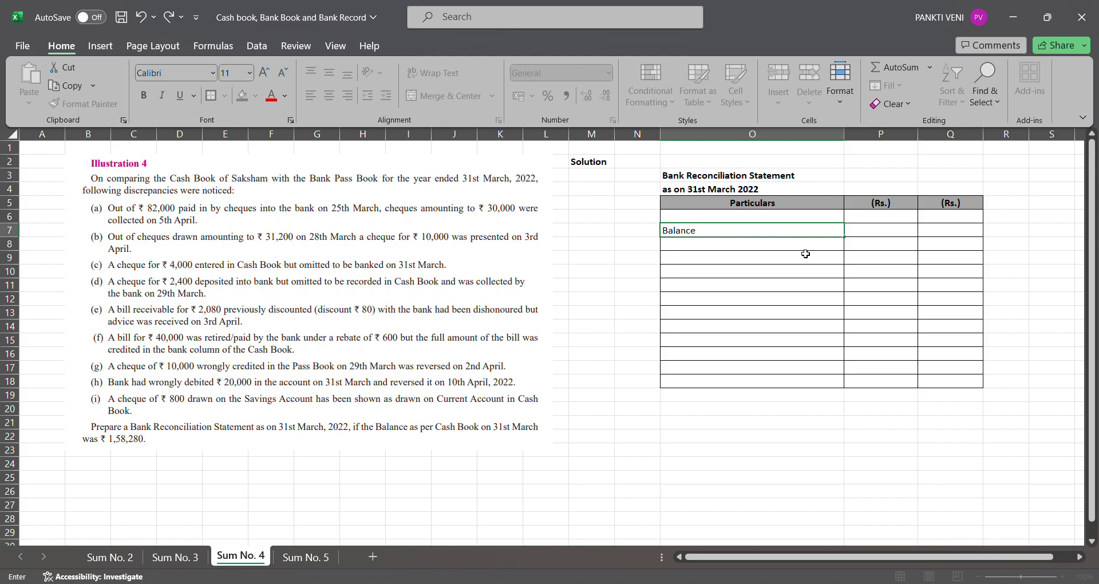
type("asd ")
type("per Cash boo")
type("k")
key("Return")
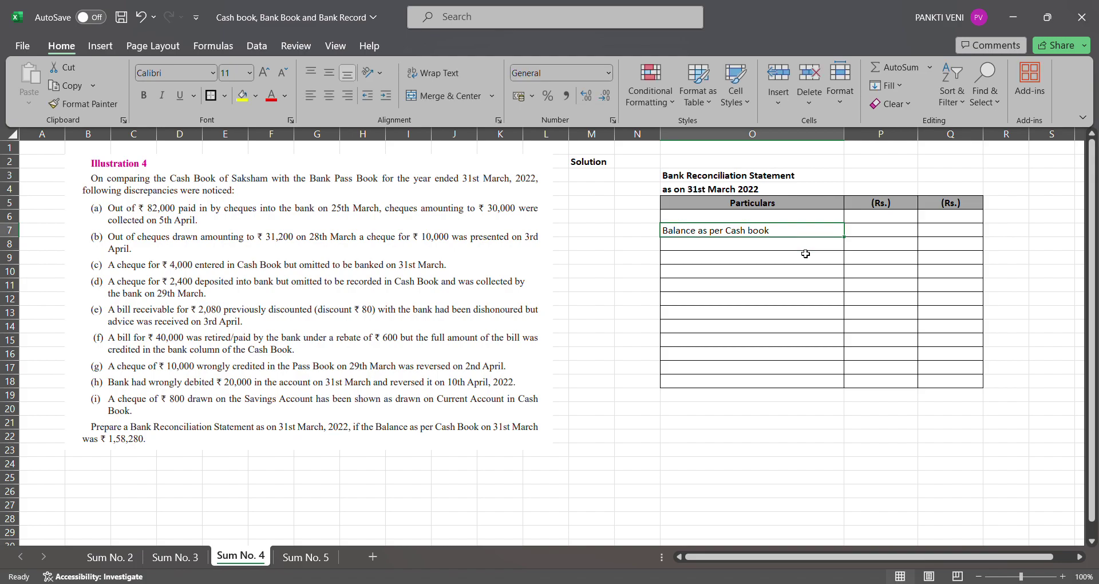
key("F2")
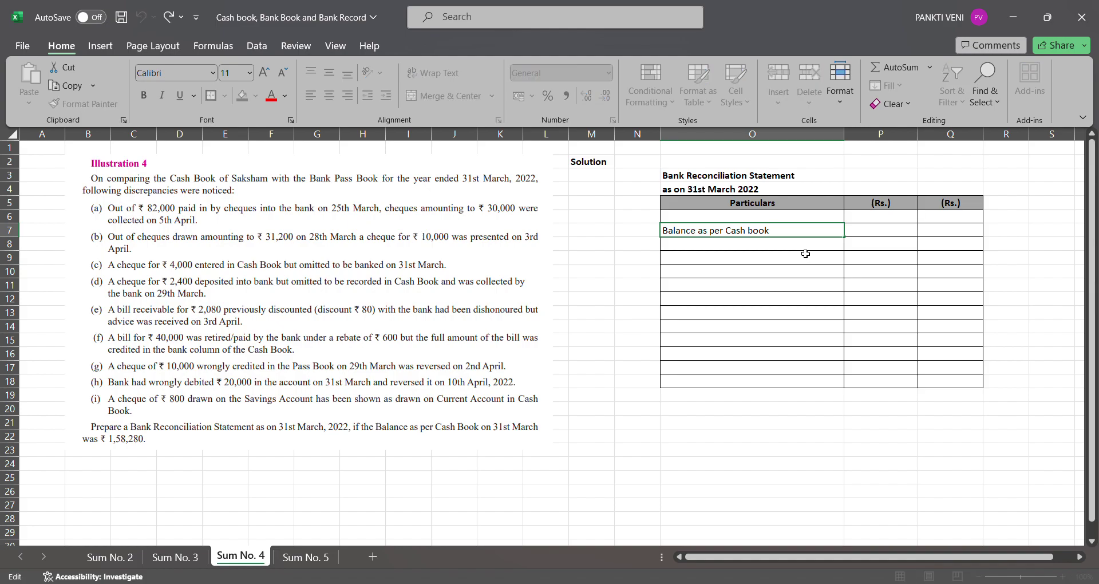
type("( Dr)")
key("Return")
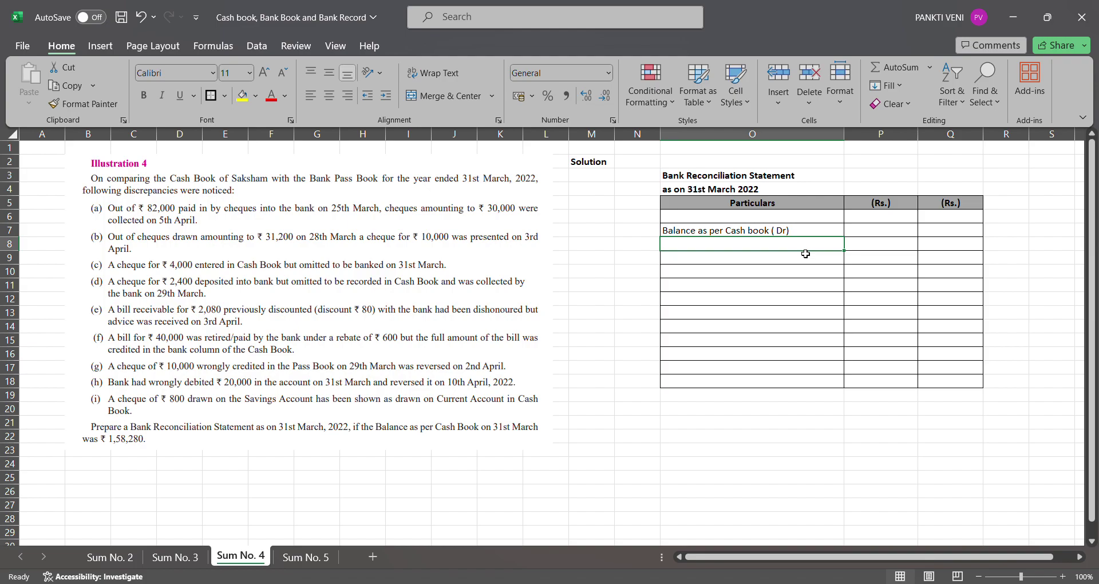
Enter the cash book balance 158280 in the amount column beside it
key("Right")
key("Right")
key("Up")
type("158")
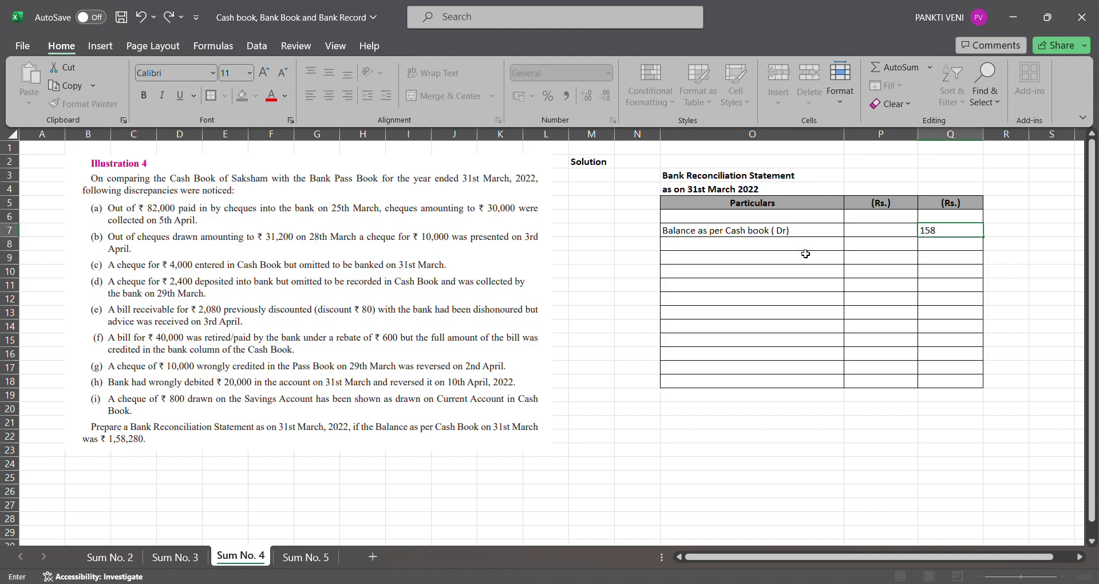
type("280")
key("Return")
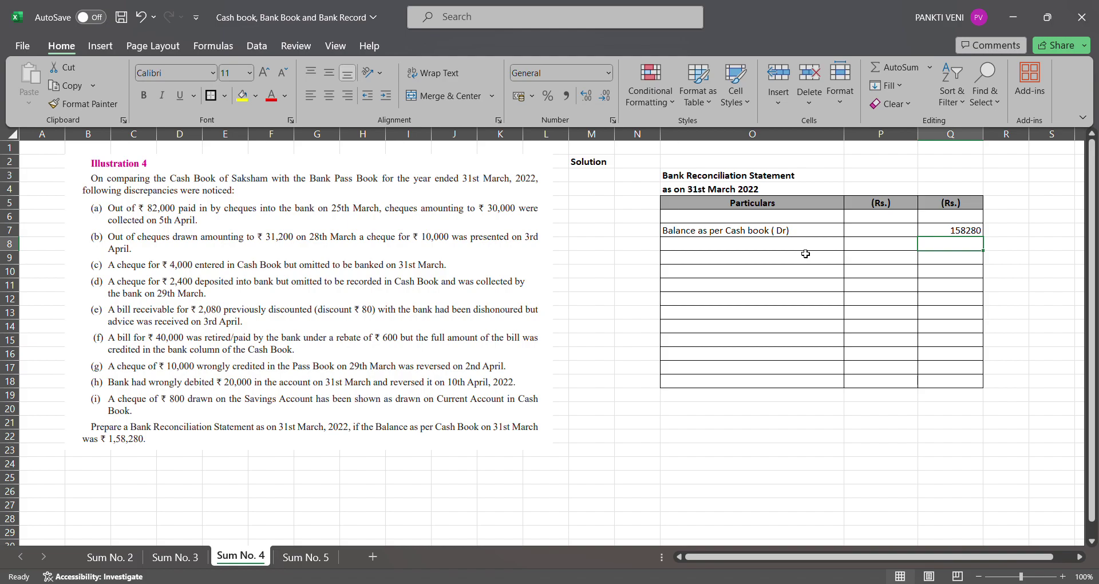